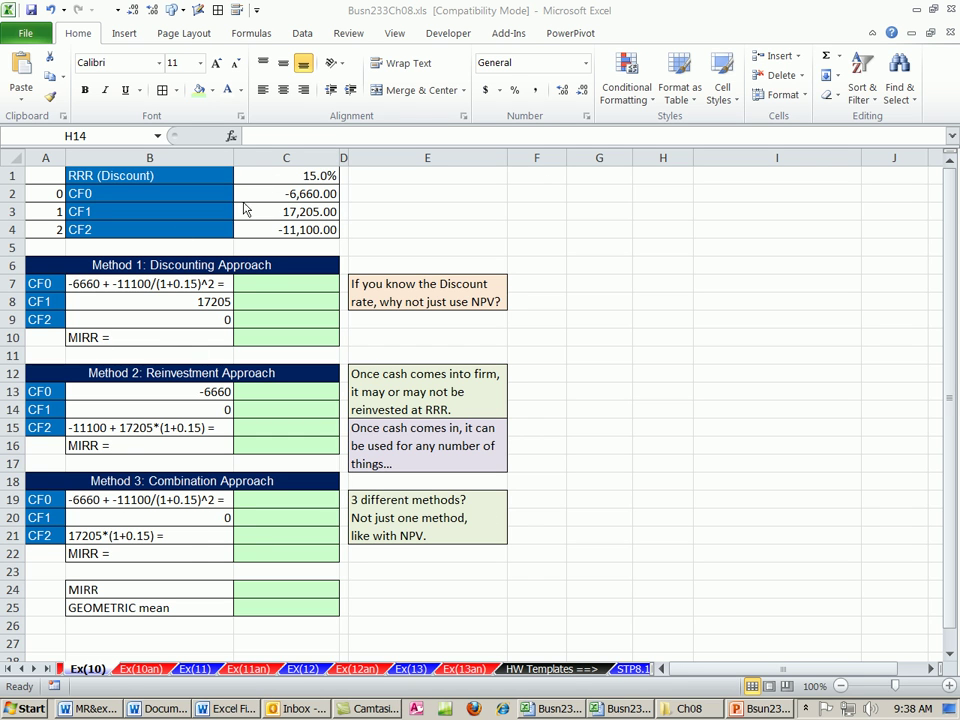
Review the cash flows in C2:C4: -6660, 17205 and -11100.
{"action": "left_click", "coordinate": [388, 16]}
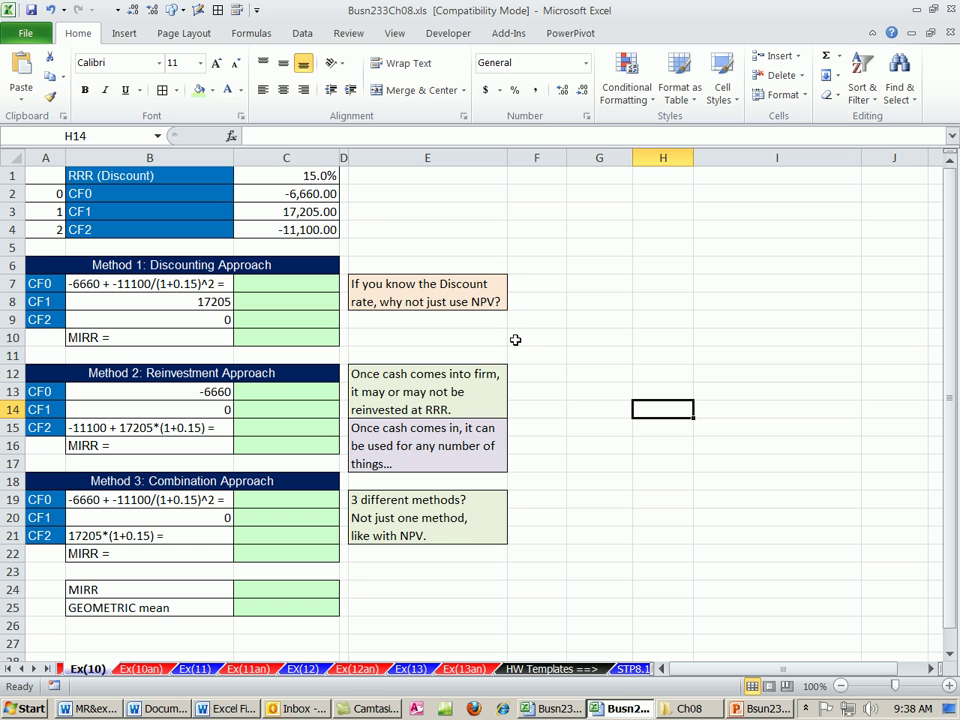
{"action": "left_click", "coordinate": [295, 194]}
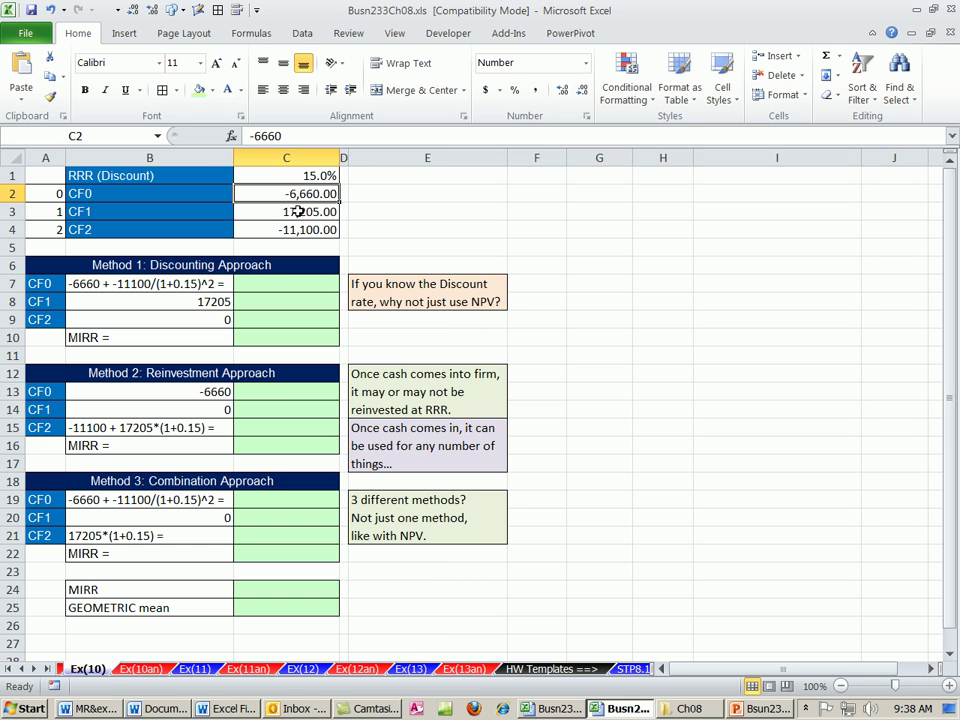
{"action": "key", "text": "Down"}
{"action": "key", "text": "Down"}
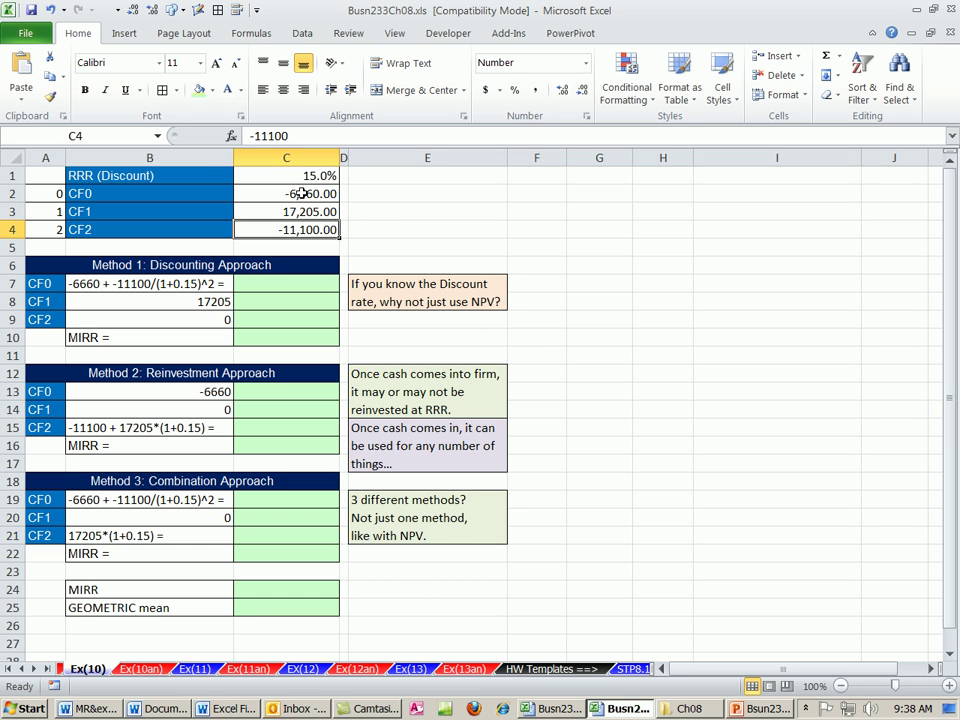
{"action": "left_click", "coordinate": [298, 193]}
{"action": "left_click", "coordinate": [299, 213]}
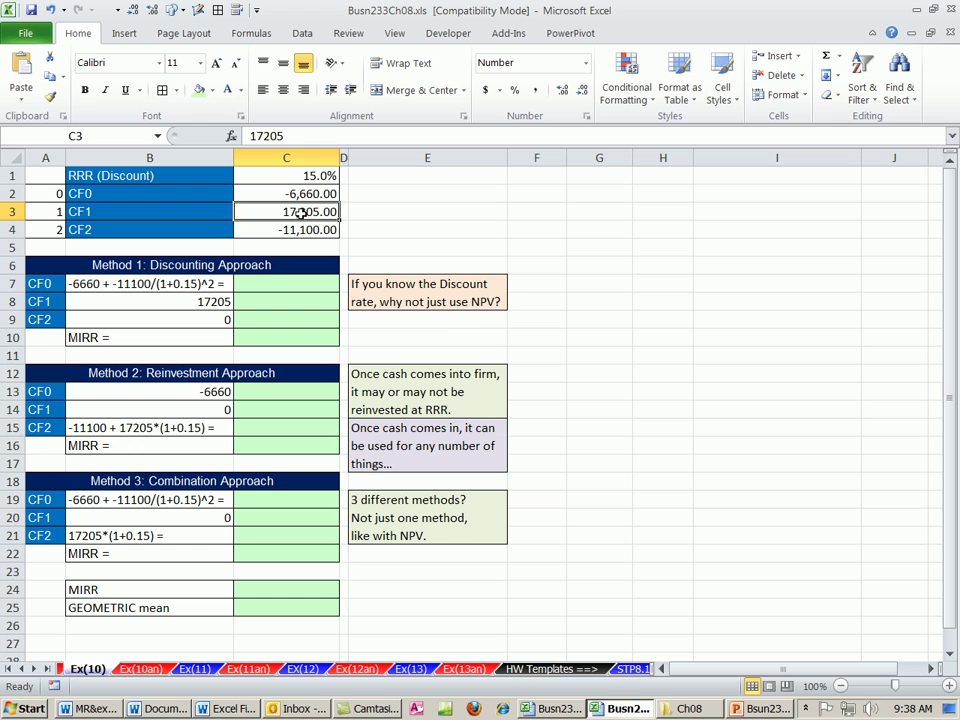
{"action": "left_click", "coordinate": [306, 228]}
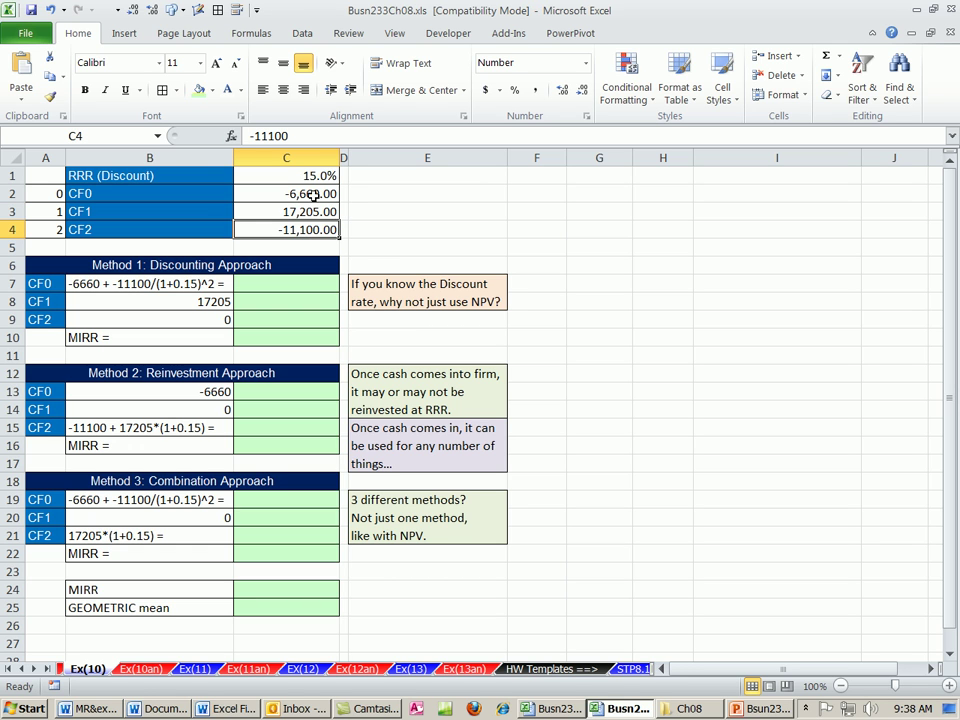
{"action": "left_click", "coordinate": [317, 196]}
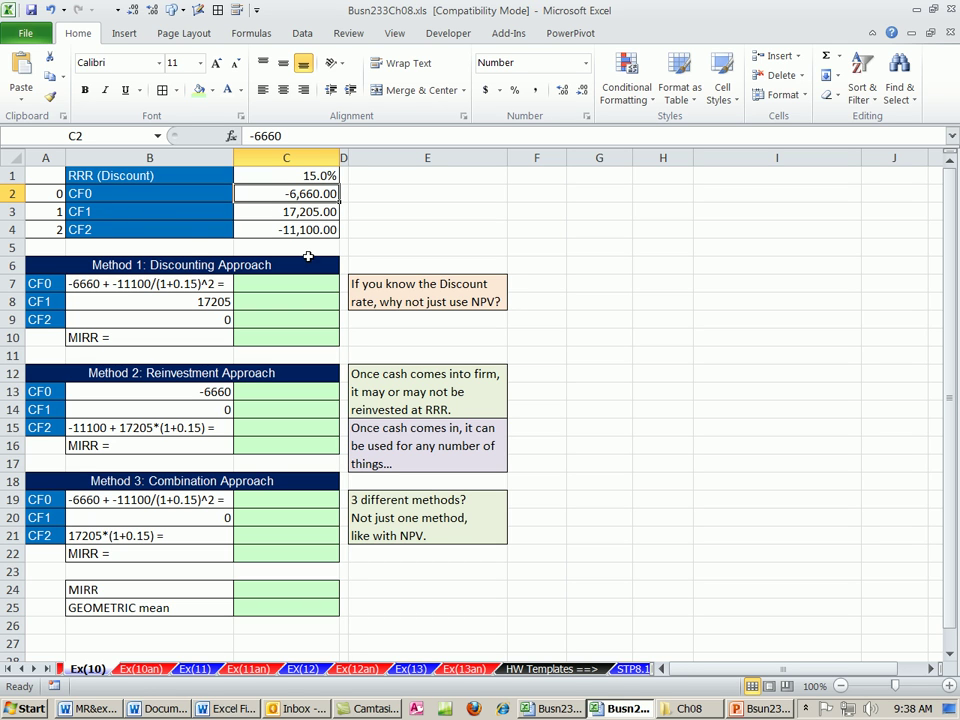
{"action": "left_click", "coordinate": [317, 213]}
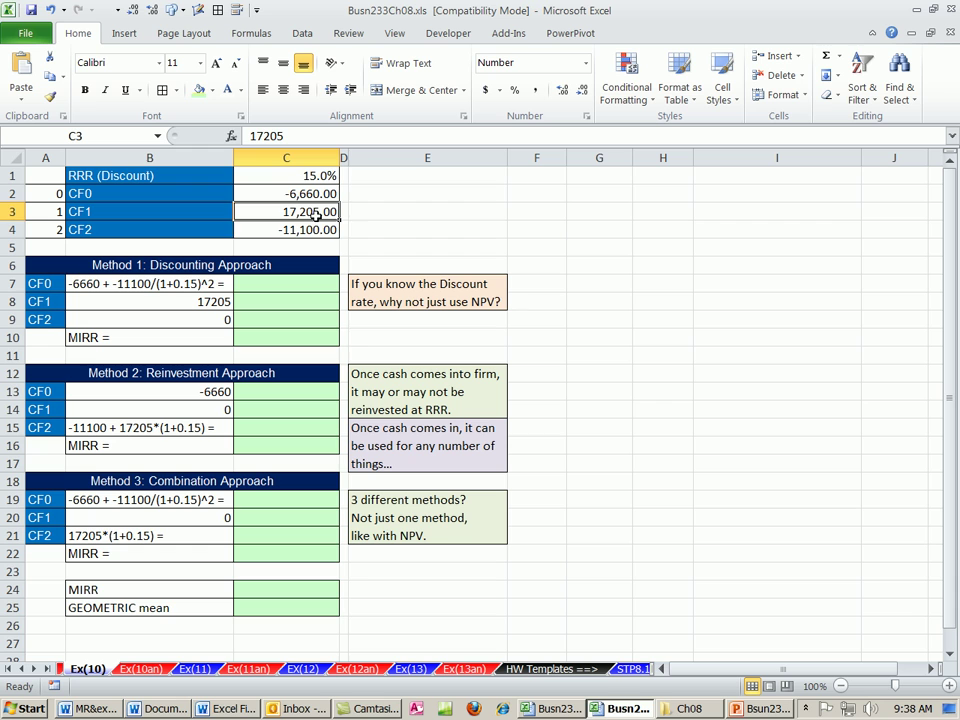
{"action": "left_click", "coordinate": [313, 231]}
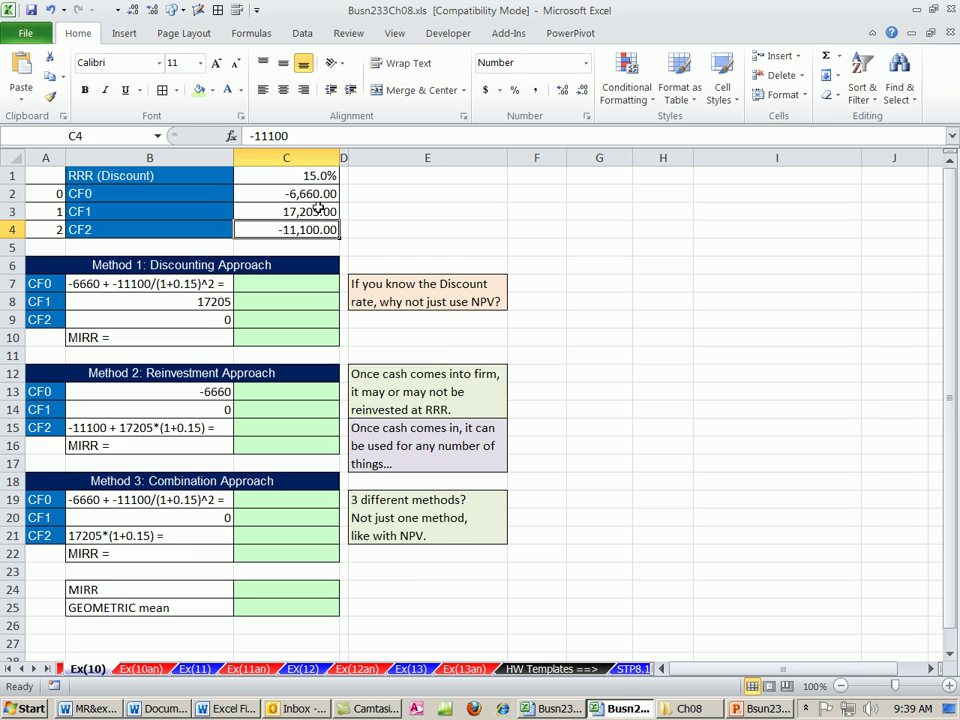
Compare the C2:C4 cash flows with cells E2:E4 and the MIRR label in B24.
{"action": "left_click_drag", "start_coordinate": [306, 190], "coordinate": [306, 226]}
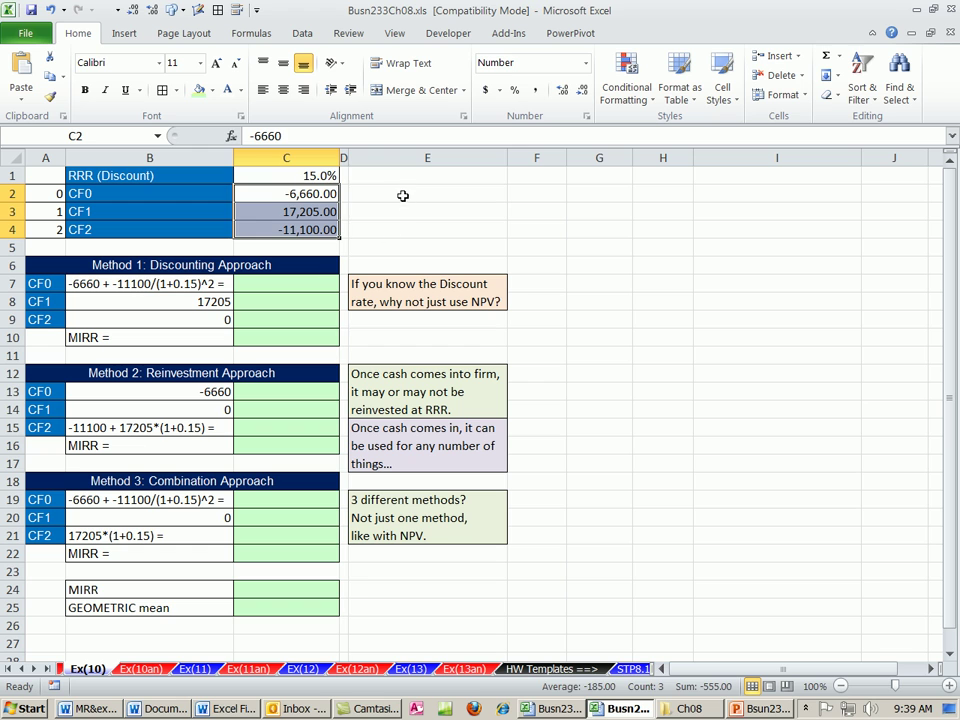
{"action": "left_click_drag", "start_coordinate": [401, 194], "coordinate": [399, 226]}
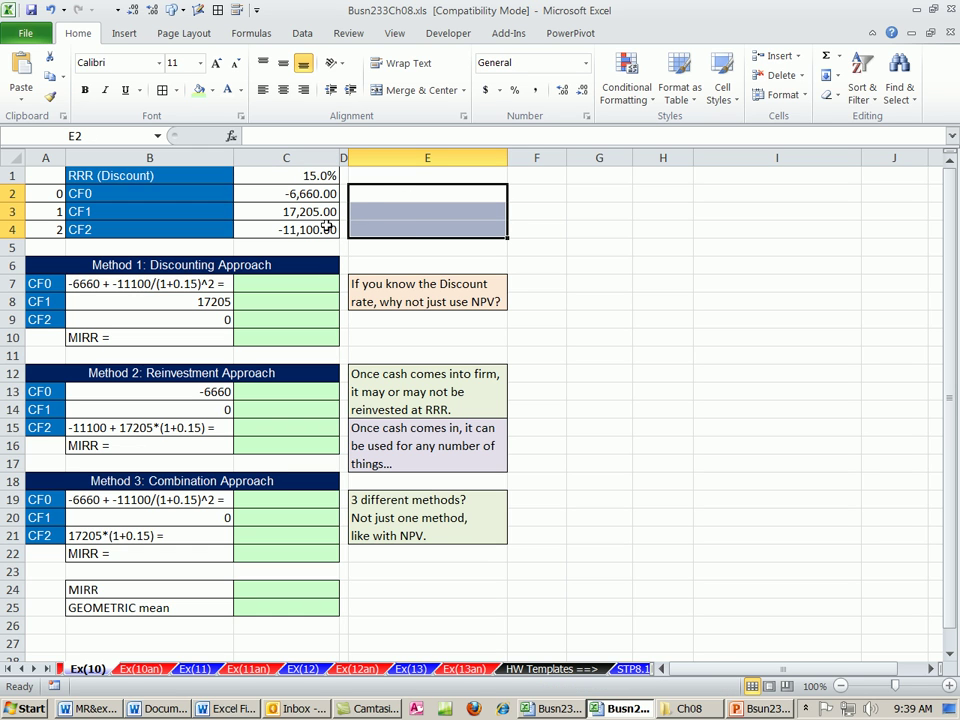
{"action": "left_click_drag", "start_coordinate": [369, 190], "coordinate": [370, 230]}
{"action": "left_click_drag", "start_coordinate": [306, 192], "coordinate": [307, 229]}
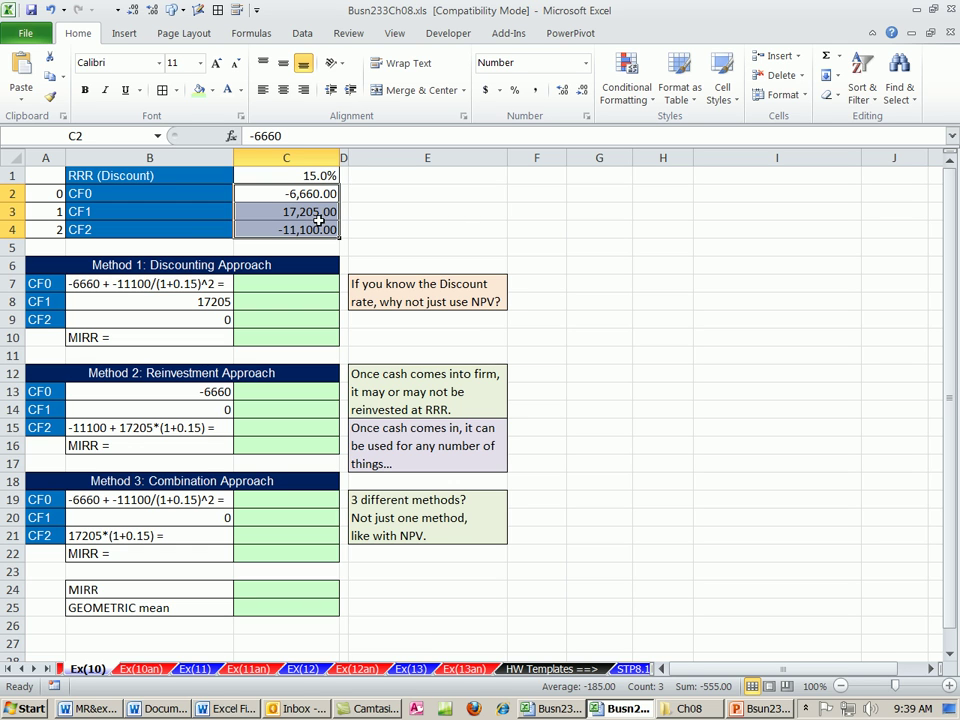
{"action": "left_click_drag", "start_coordinate": [407, 193], "coordinate": [411, 227]}
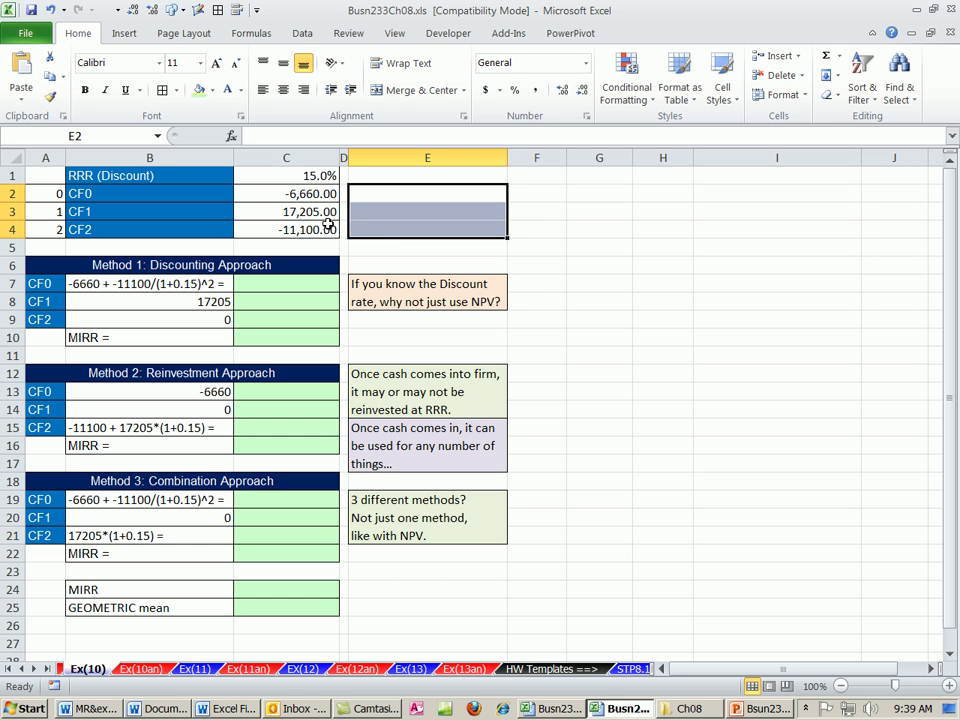
{"action": "left_click", "coordinate": [293, 193]}
{"action": "left_click_drag", "start_coordinate": [293, 193], "coordinate": [296, 210]}
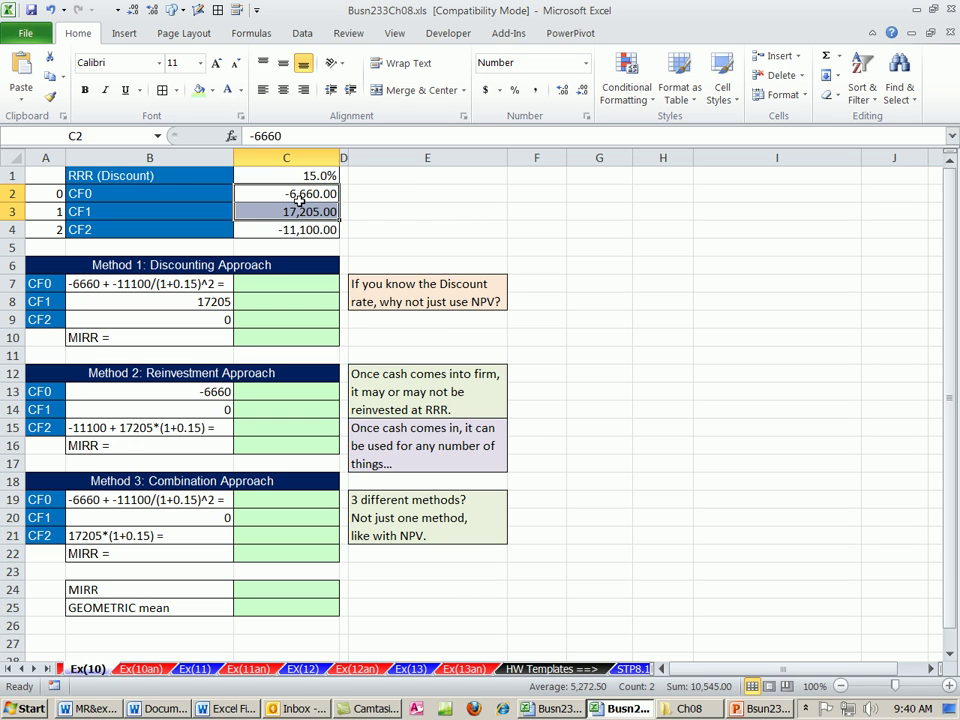
{"action": "left_click", "coordinate": [270, 231]}
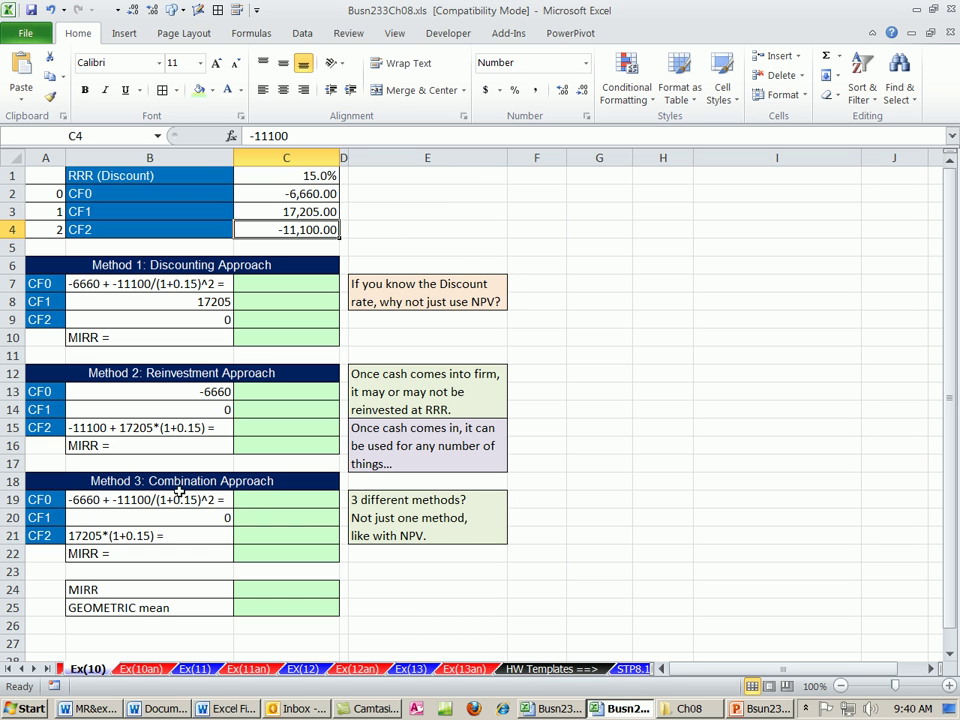
{"action": "left_click", "coordinate": [127, 589]}
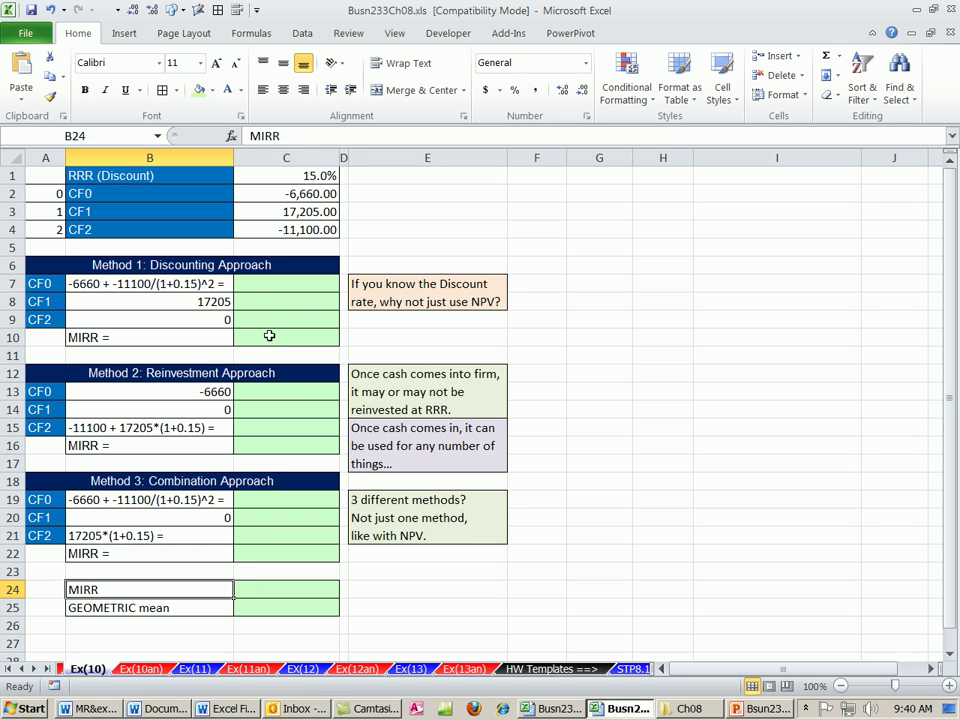
{"action": "left_click", "coordinate": [266, 230]}
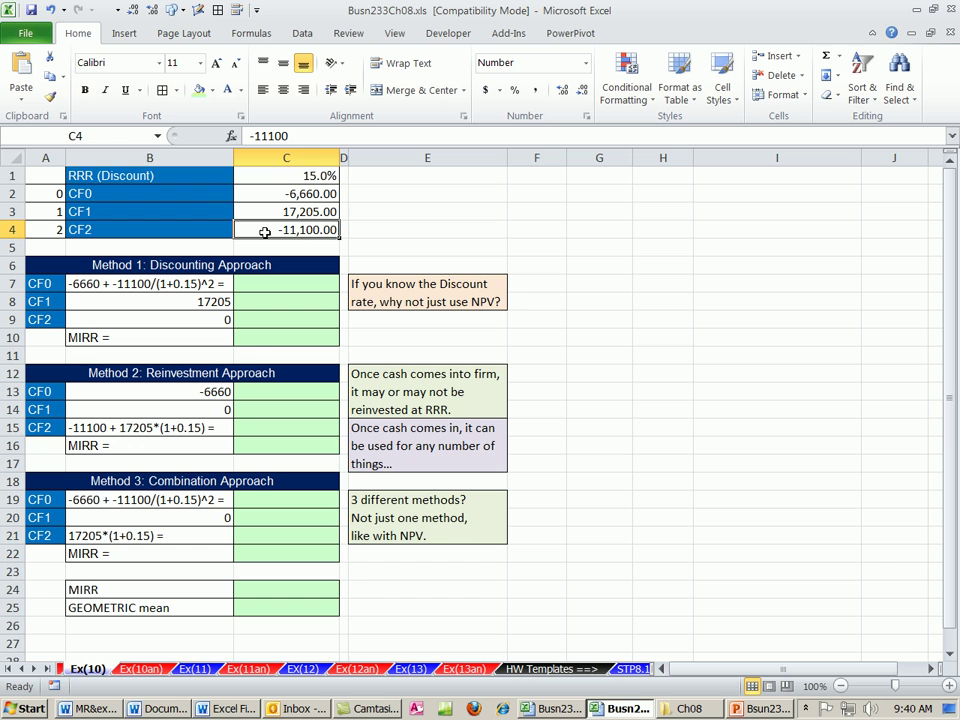
{"action": "left_click", "coordinate": [302, 194]}
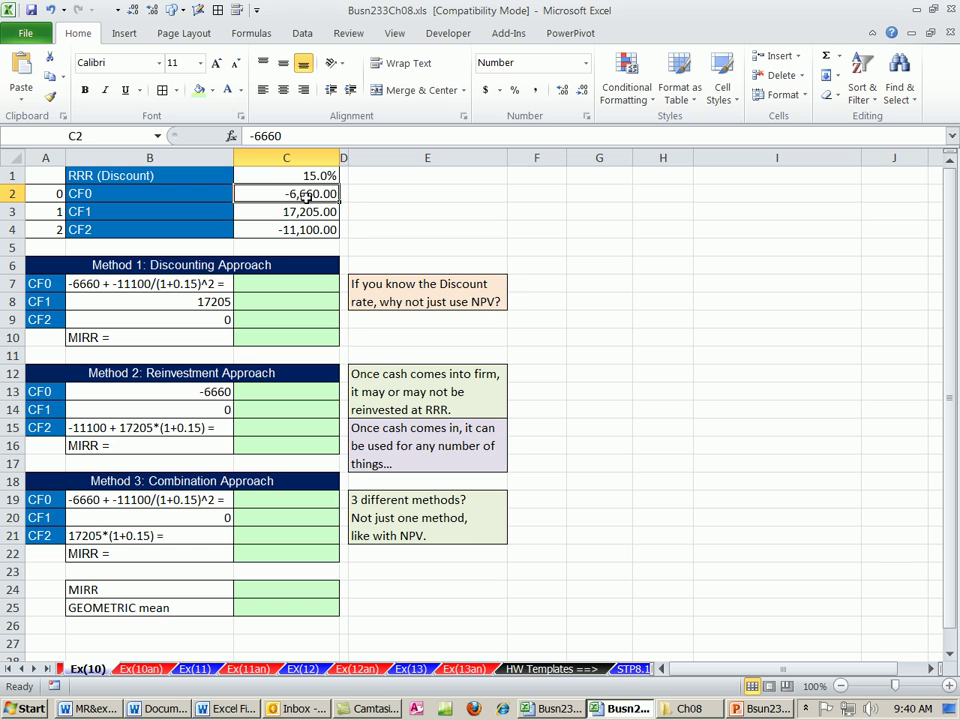
{"action": "left_click", "coordinate": [272, 213]}
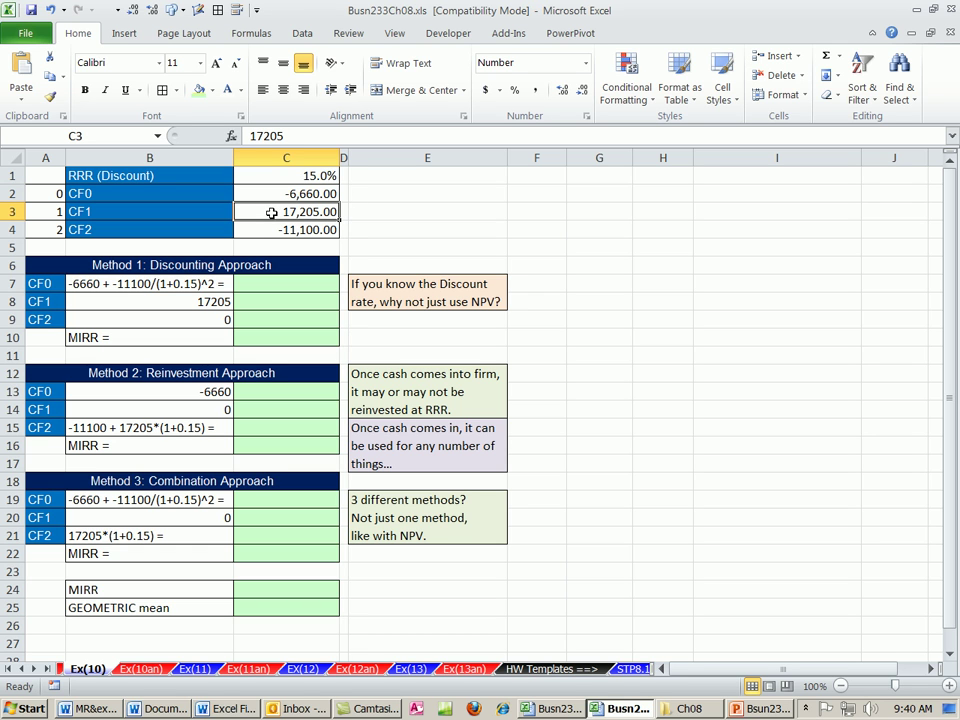
Discount CF2 into CF0 in C7 with =C2+C4/(1+C1)^A4, giving -15,053.19.
{"action": "left_click", "coordinate": [282, 287]}
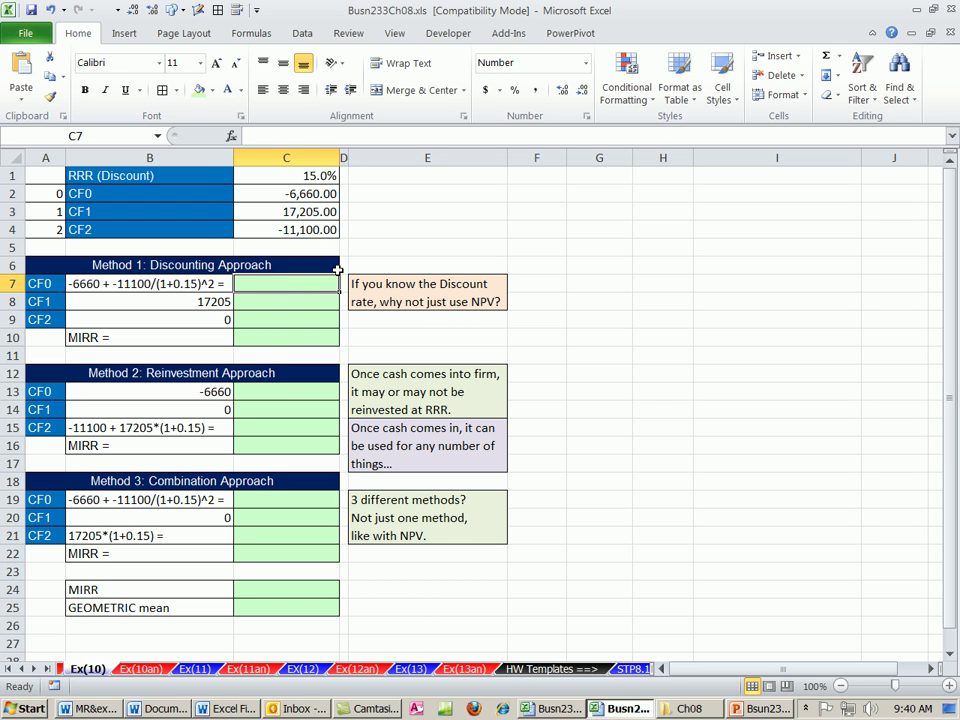
{"action": "type", "text": "="}
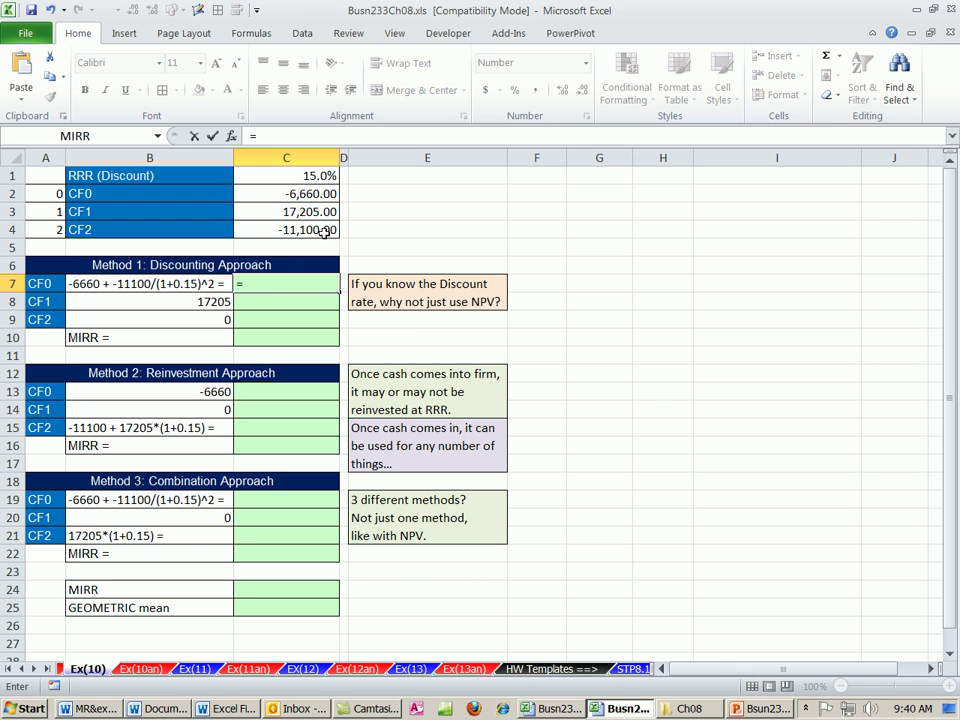
{"action": "left_click", "coordinate": [260, 195]}
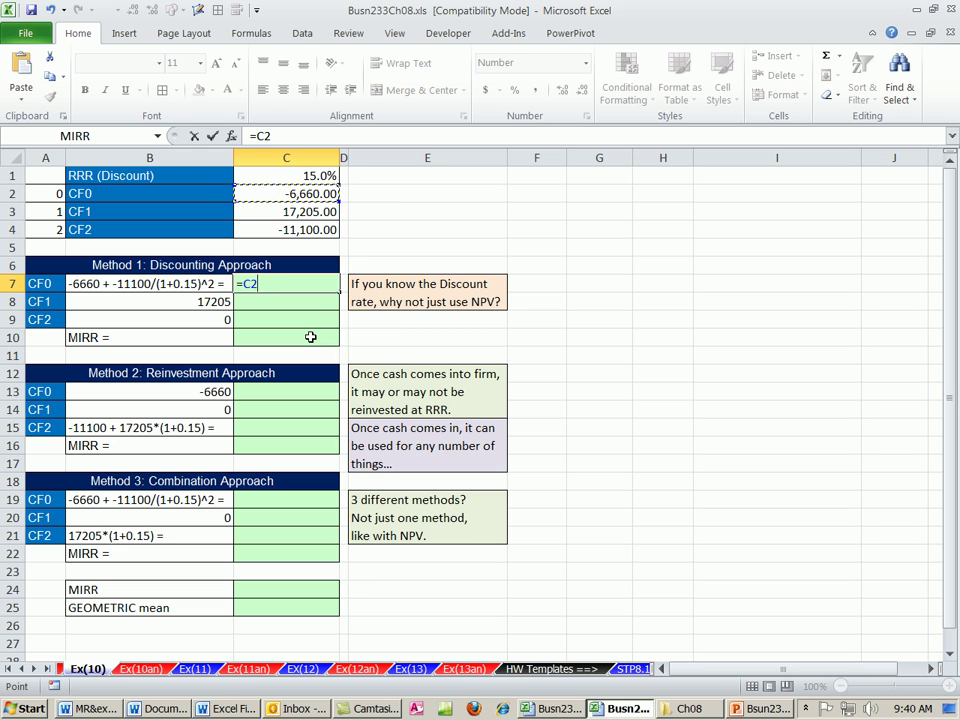
{"action": "type", "text": "-"}
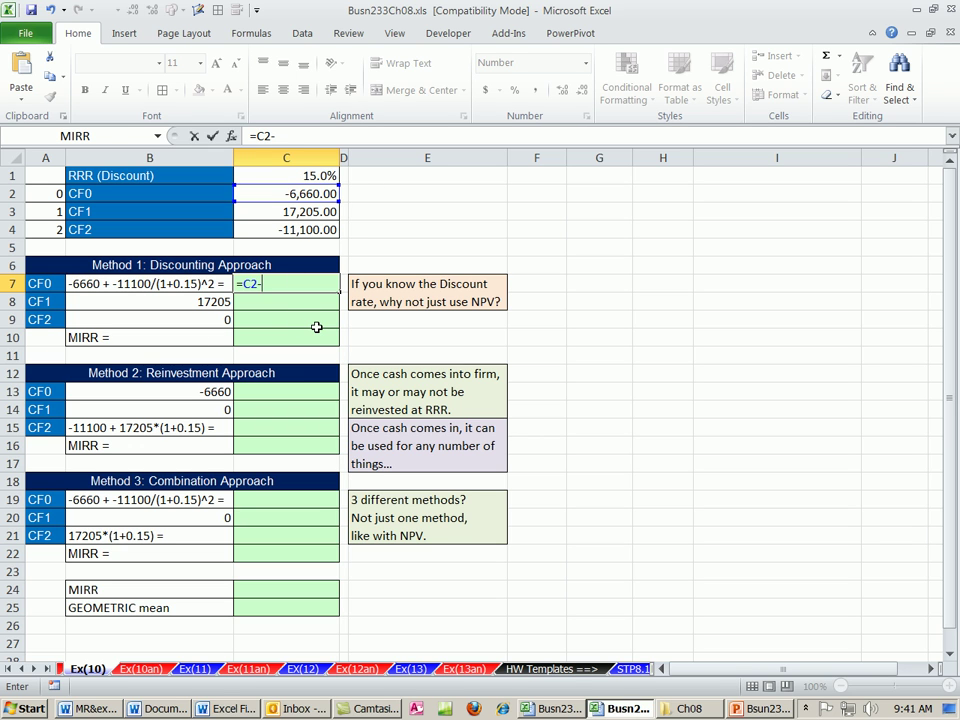
{"action": "key", "text": "BackSpace"}
{"action": "type", "text": "="}
{"action": "left_click", "coordinate": [313, 230]}
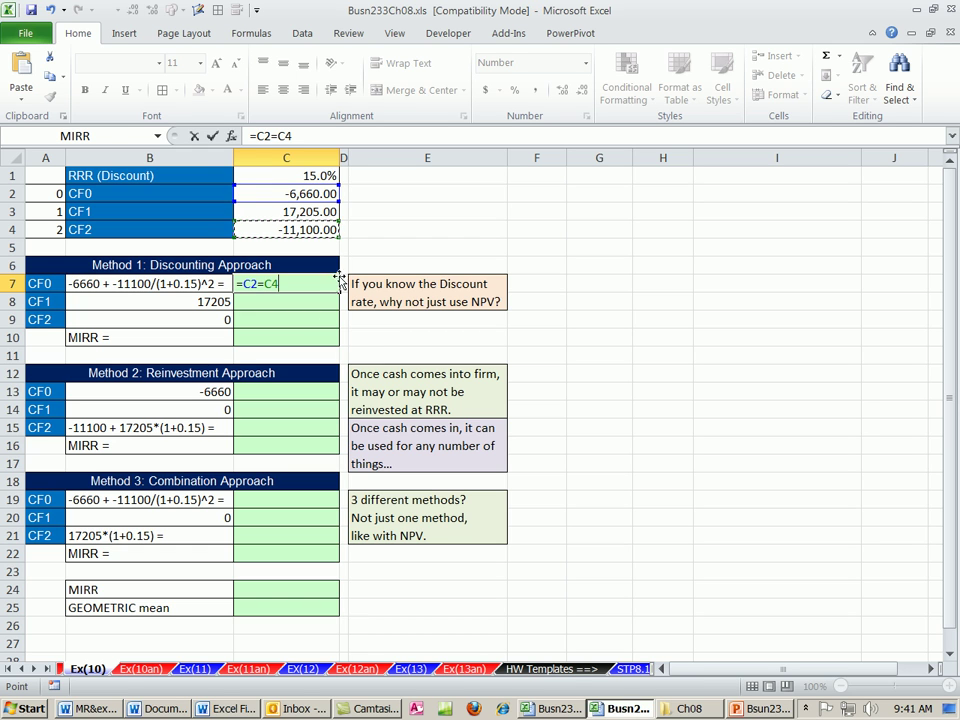
{"action": "double_click", "coordinate": [261, 285]}
{"action": "type", "text": "+"}
{"action": "type", "text": "1+"}
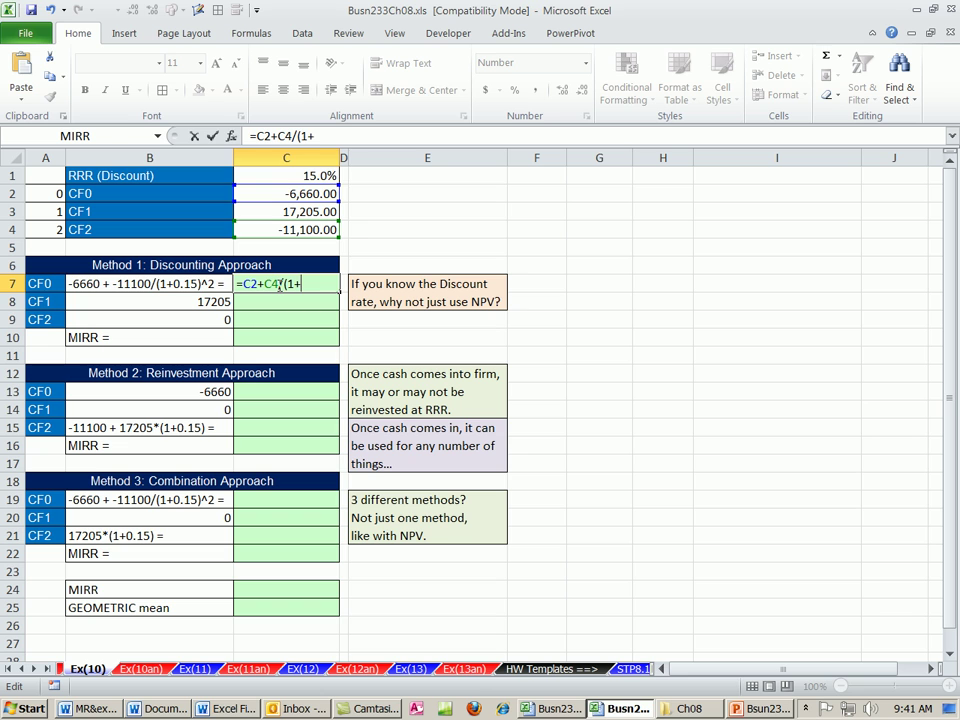
{"action": "left_click", "coordinate": [311, 176]}
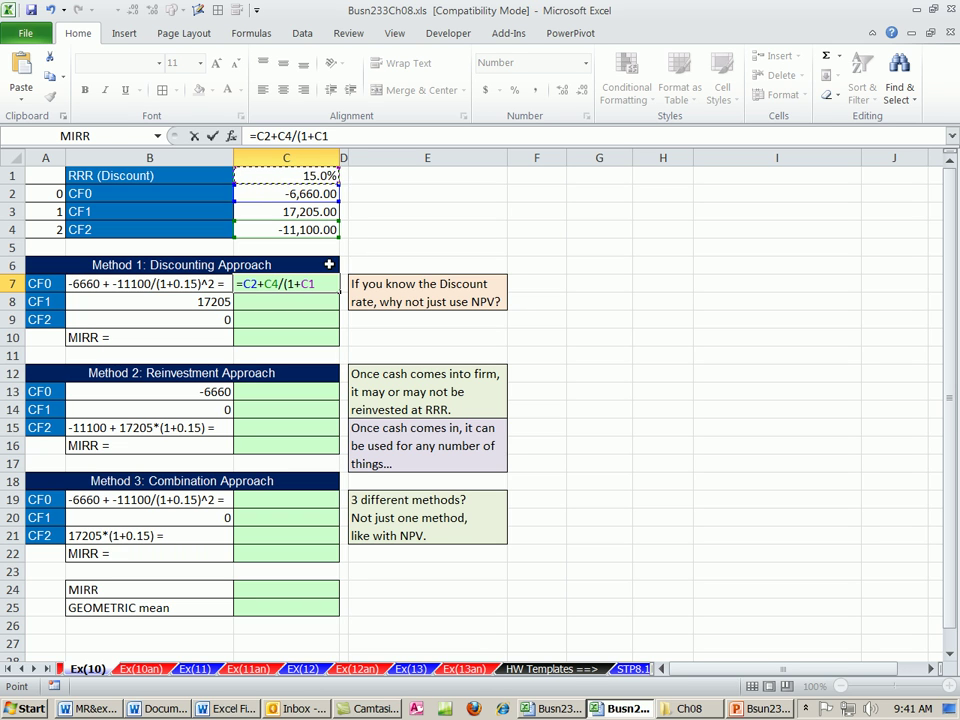
{"action": "type", "text": ")"}
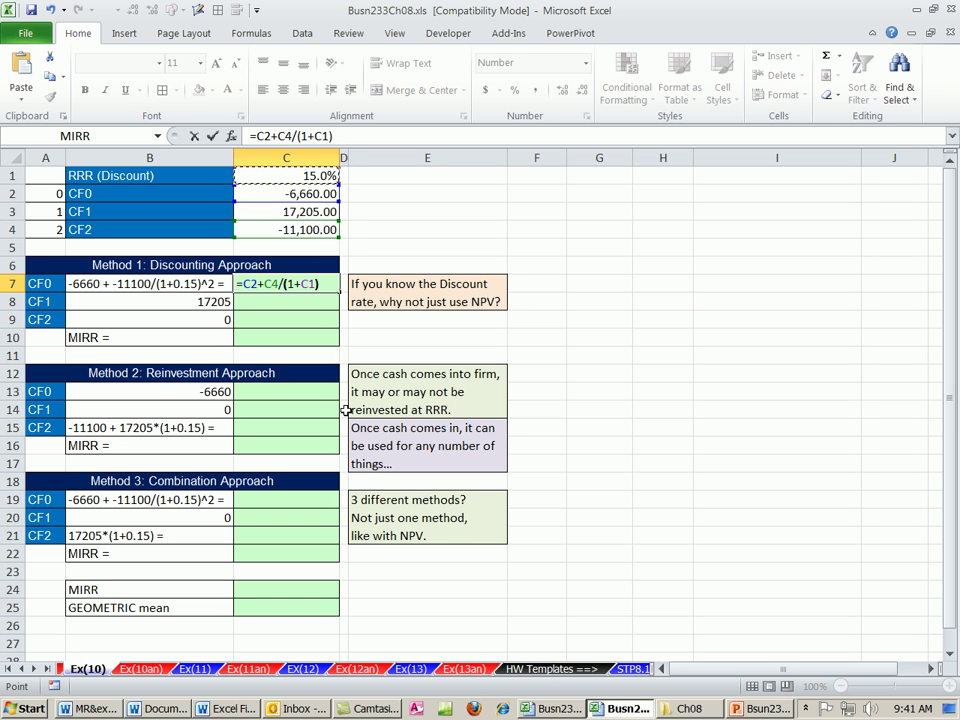
{"action": "type", "text": "^"}
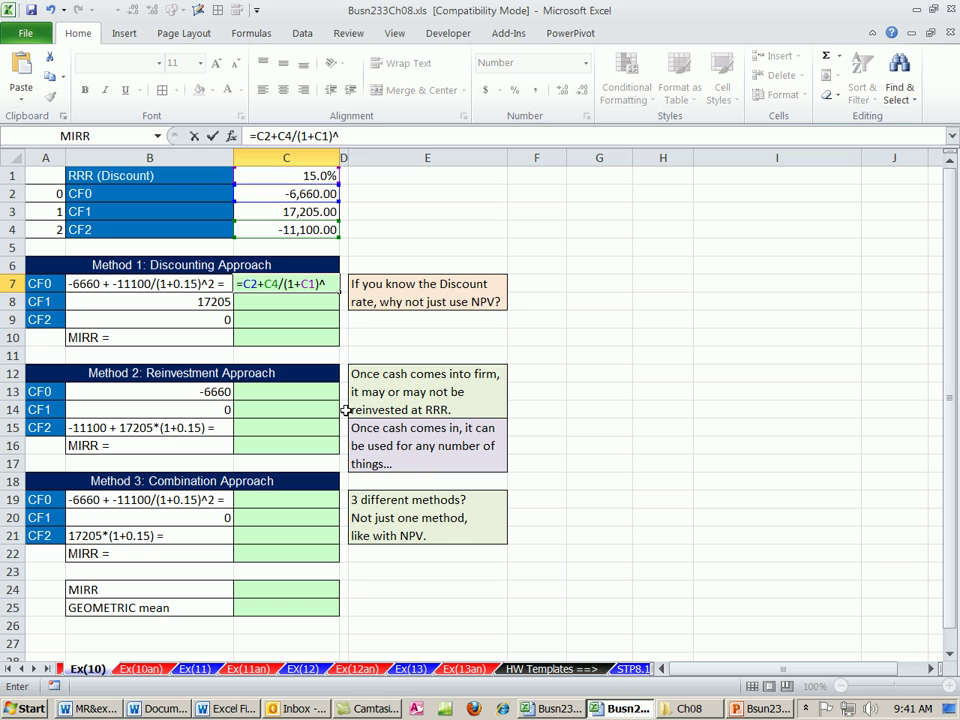
{"action": "left_click", "coordinate": [55, 229]}
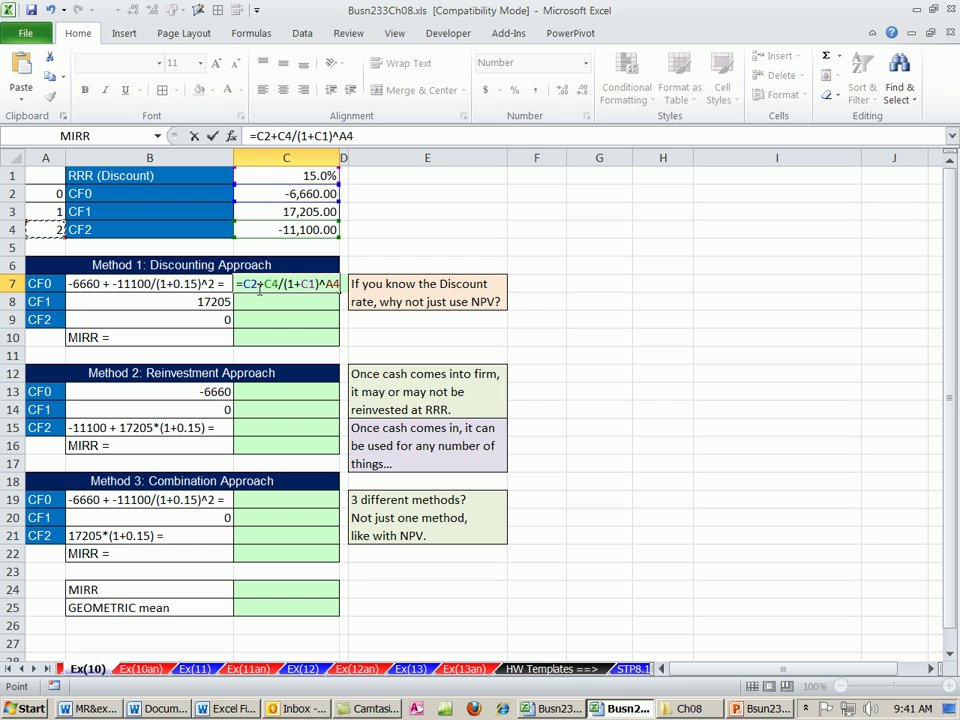
{"action": "key", "text": "Return"}
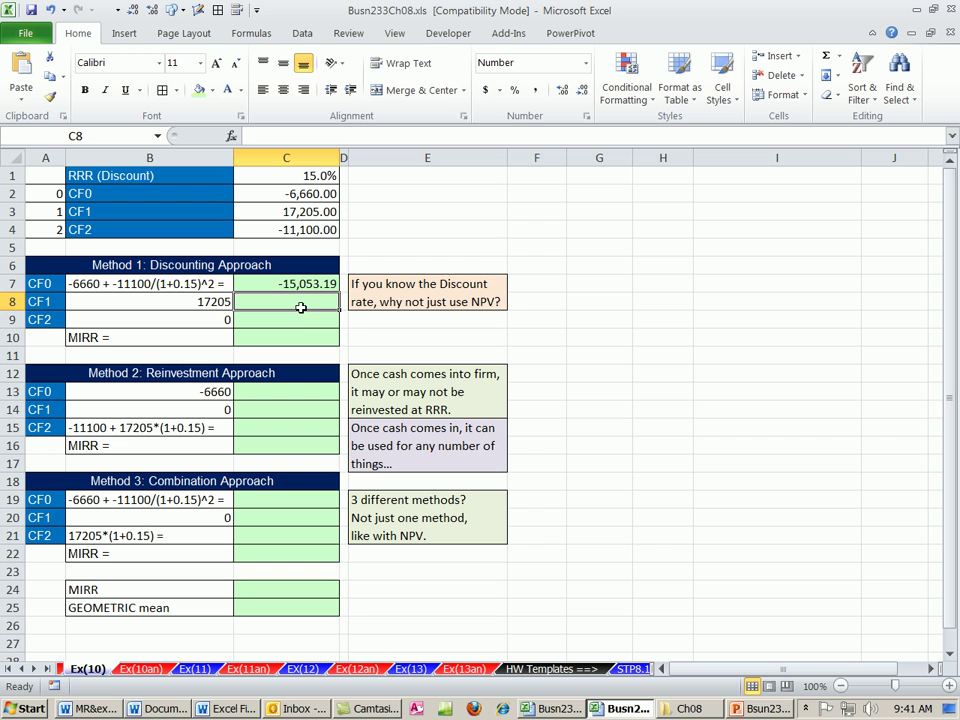
Enter =C3 in C8, 0 in C9, and =IRR(C7:C9) in C10 for a 14.29% MIRR.
{"action": "type", "text": "="}
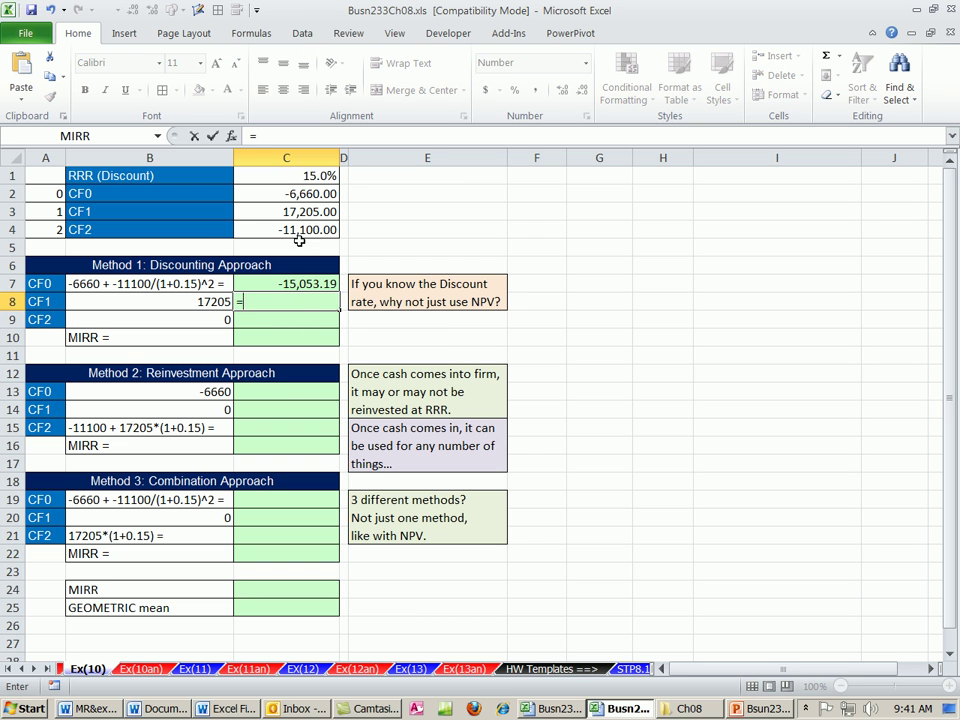
{"action": "left_click", "coordinate": [305, 211]}
{"action": "key", "text": "Return"}
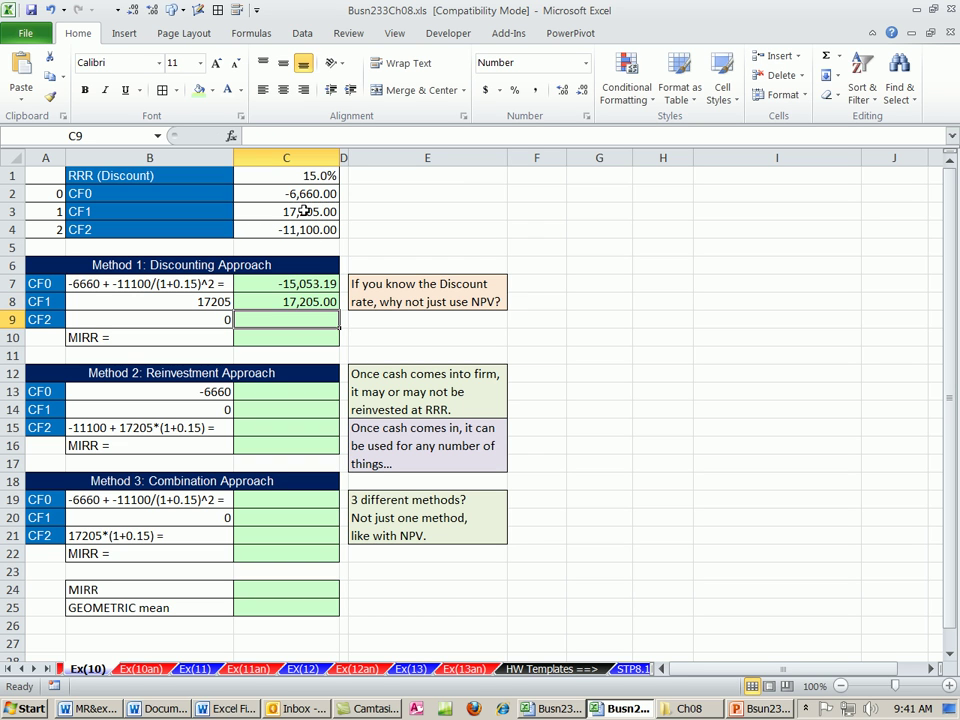
{"action": "type", "text": "0"}
{"action": "key", "text": "Return"}
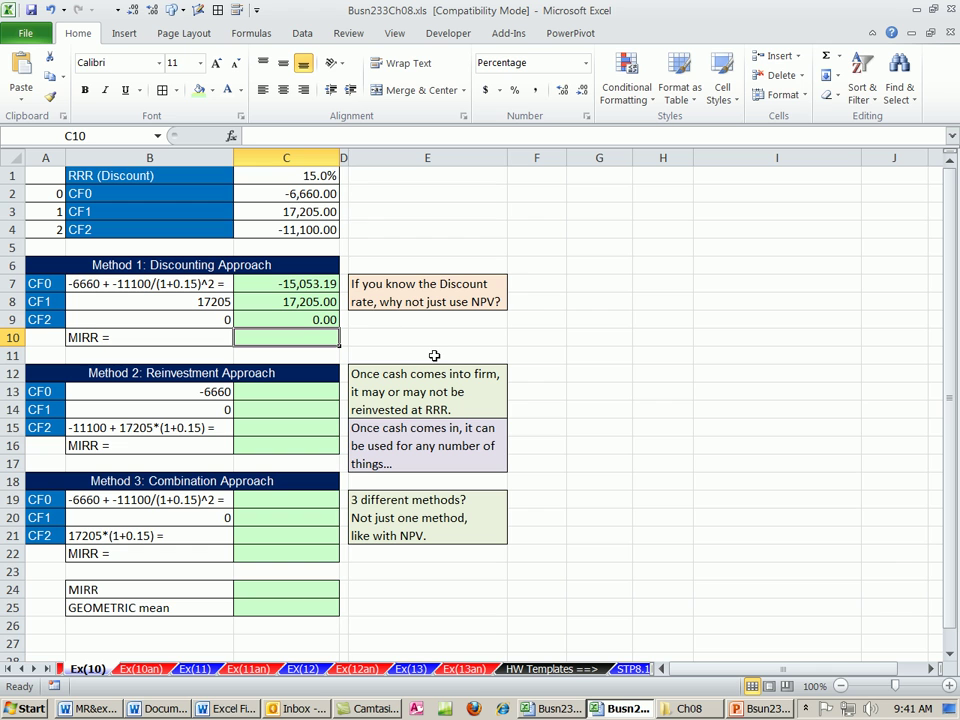
{"action": "type", "text": "=irr("}
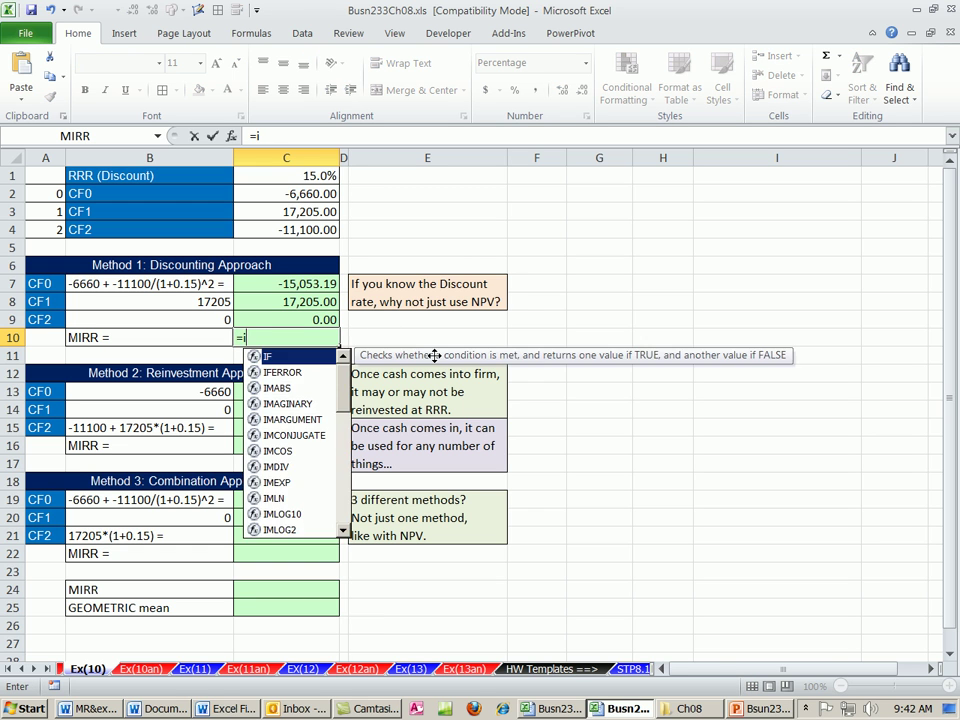
{"action": "left_click_drag", "start_coordinate": [303, 290], "coordinate": [290, 316]}
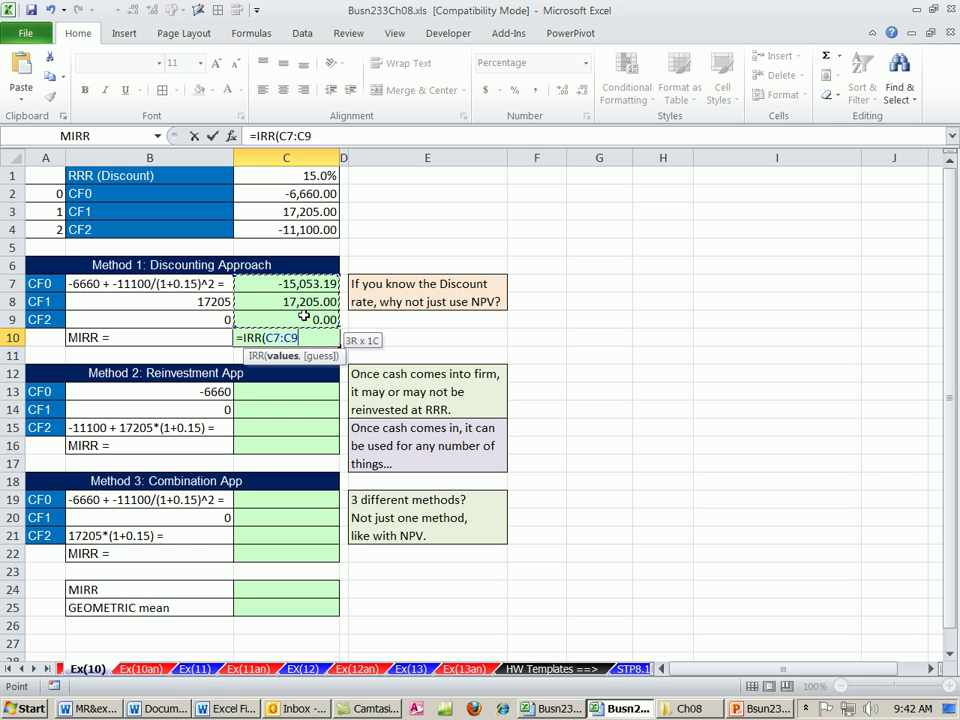
{"action": "key", "text": "ctrl+Return"}
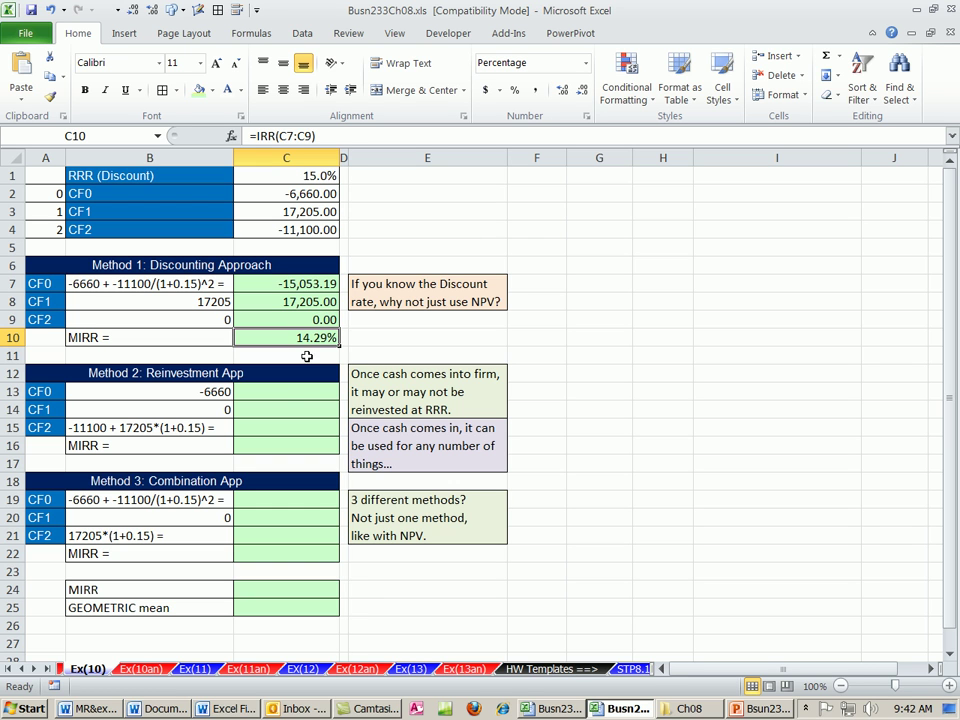
{"action": "scroll", "coordinate": [302, 362], "scroll_direction": "down", "scroll_amount": 6}
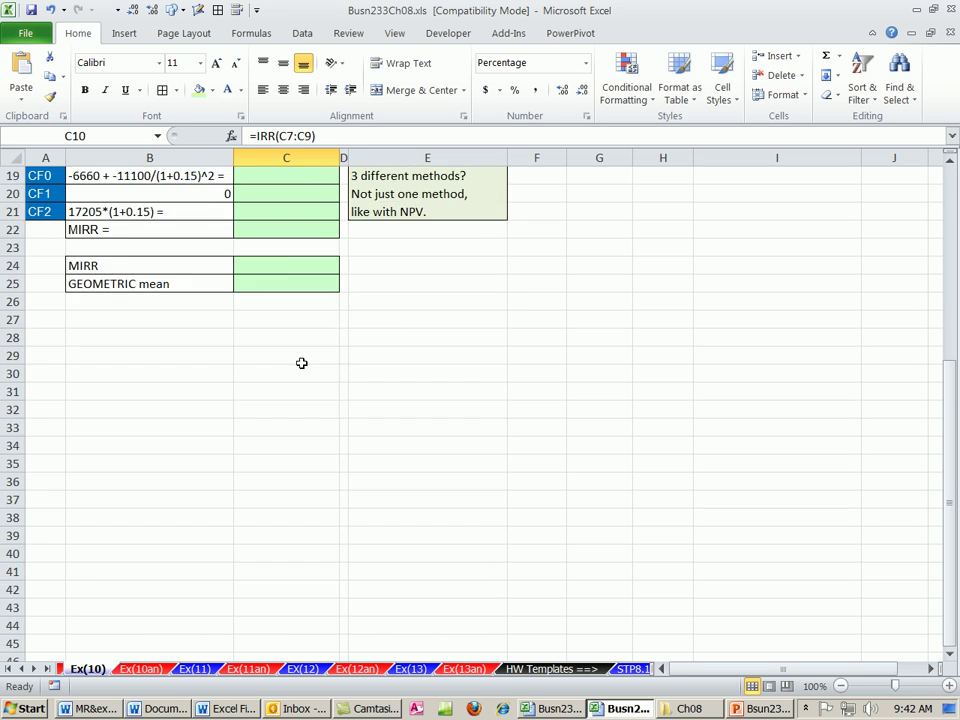
{"action": "scroll", "coordinate": [259, 399], "scroll_direction": "up", "scroll_amount": 6}
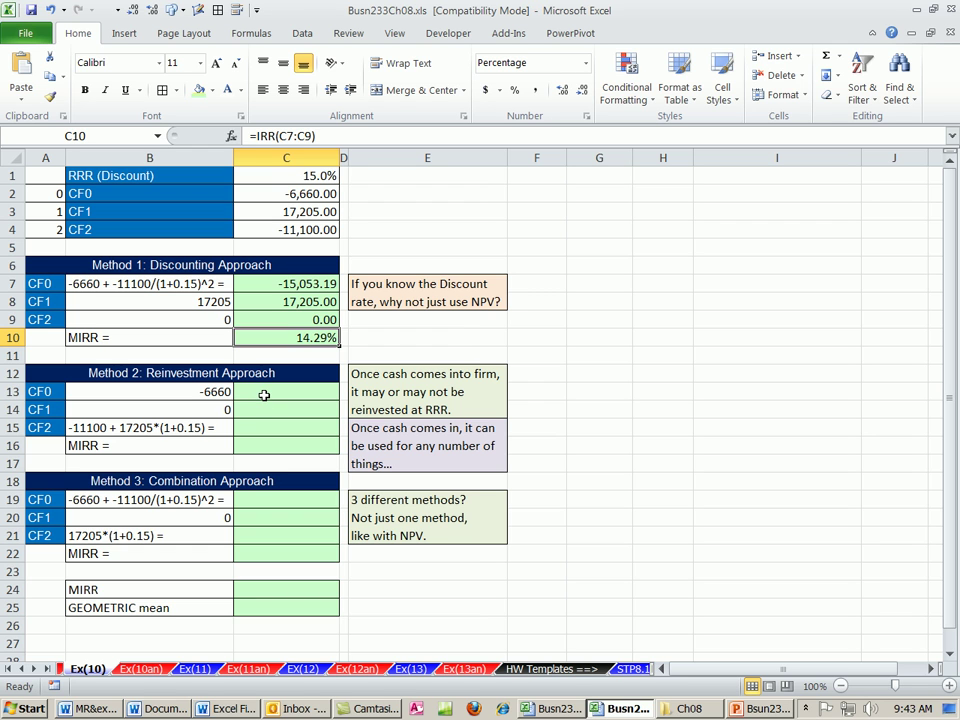
Enter =C2 in C13 and 0 in C14 for Method 2's CF0 and CF1.
{"action": "left_click", "coordinate": [265, 396]}
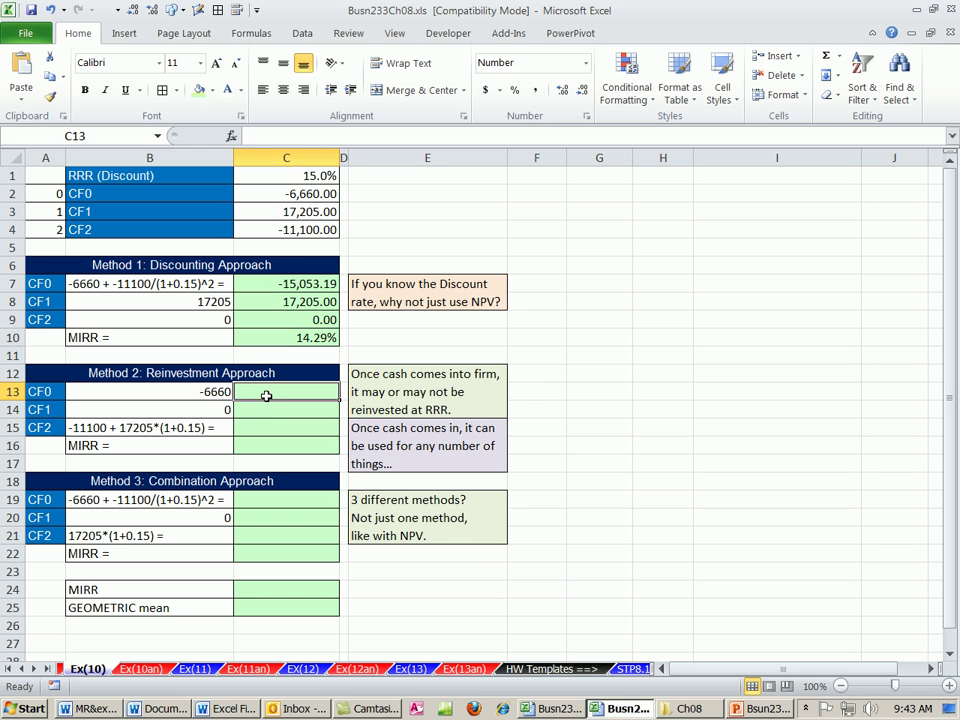
{"action": "type", "text": "="}
{"action": "left_click", "coordinate": [284, 194]}
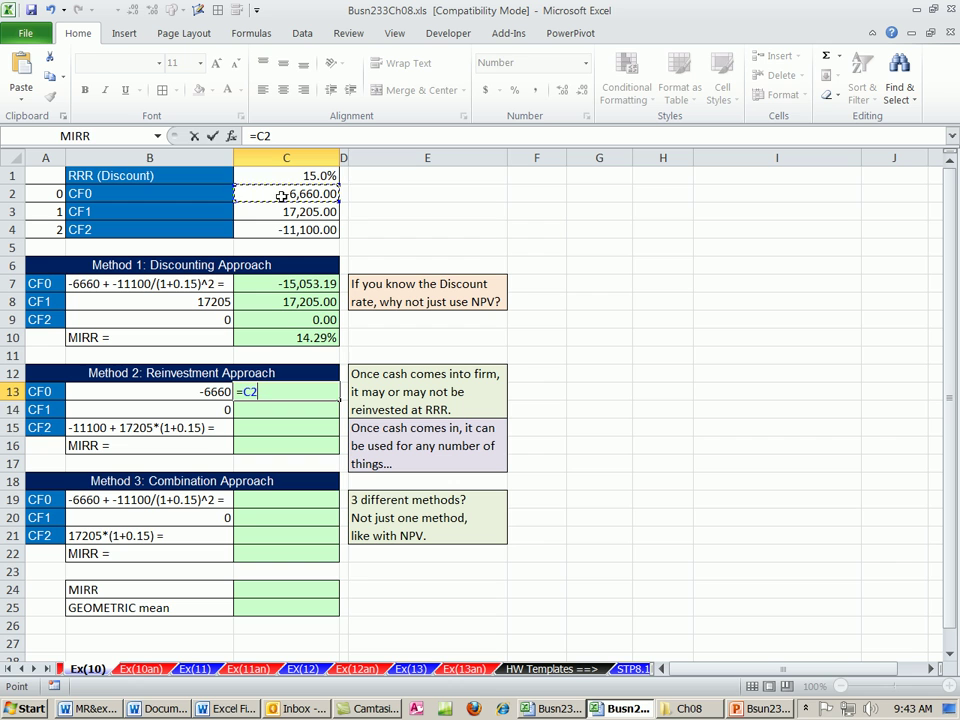
{"action": "key", "text": "Return"}
{"action": "type", "text": "0"}
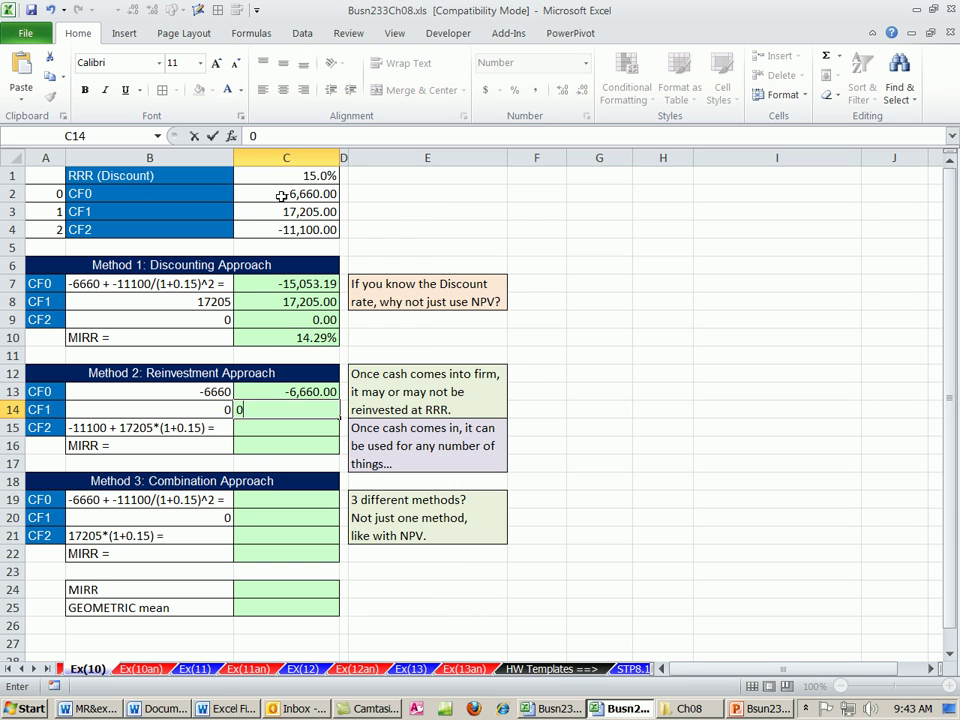
{"action": "key", "text": "Return"}
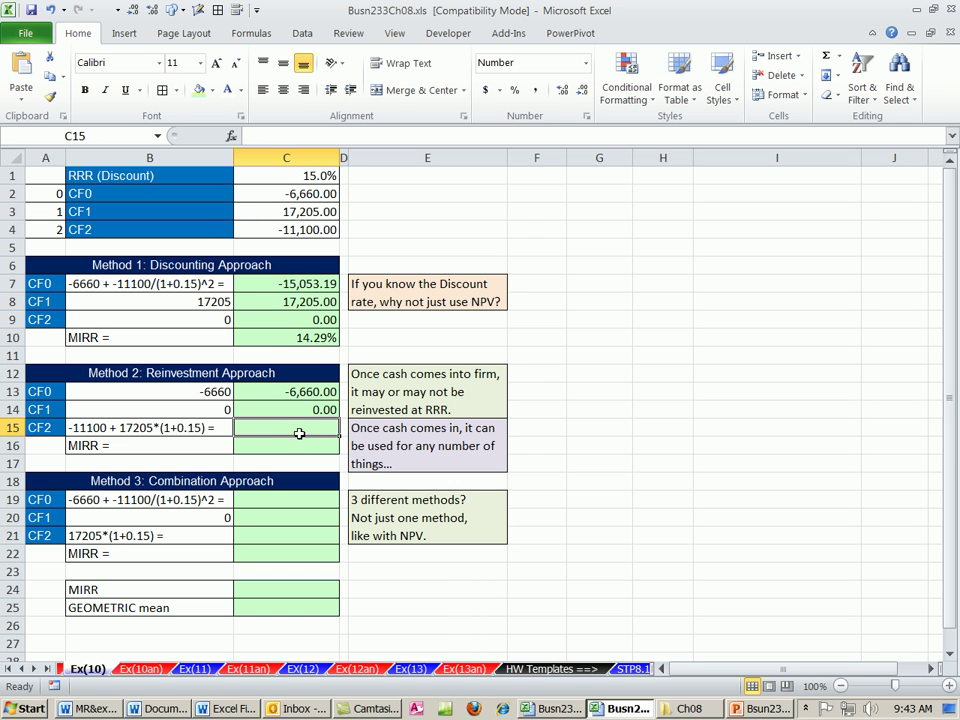
Compound CF1 into CF2 in C15 with =C4+C3*(1+C1), giving 8,685.75.
{"action": "type", "text": "="}
{"action": "left_click", "coordinate": [300, 227]}
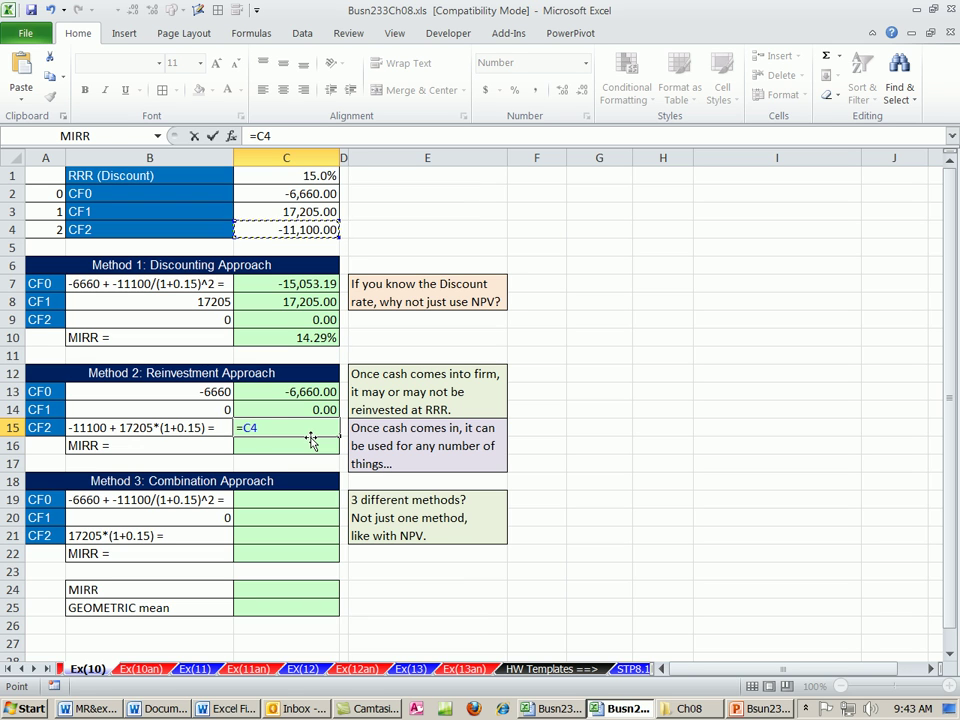
{"action": "type", "text": "+"}
{"action": "left_click", "coordinate": [297, 212]}
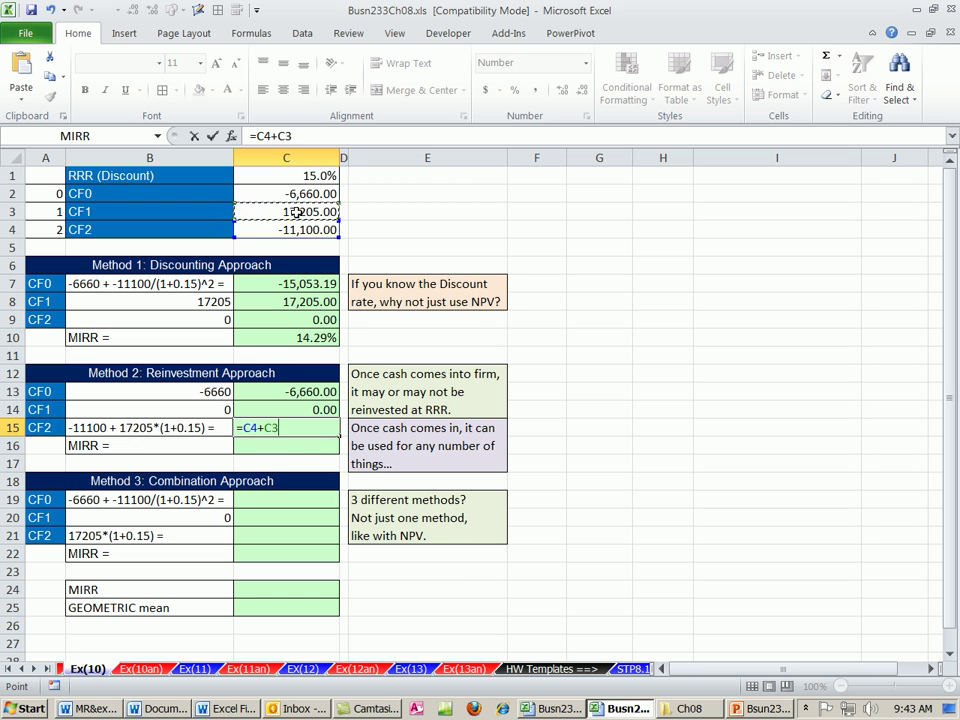
{"action": "type", "text": "*("}
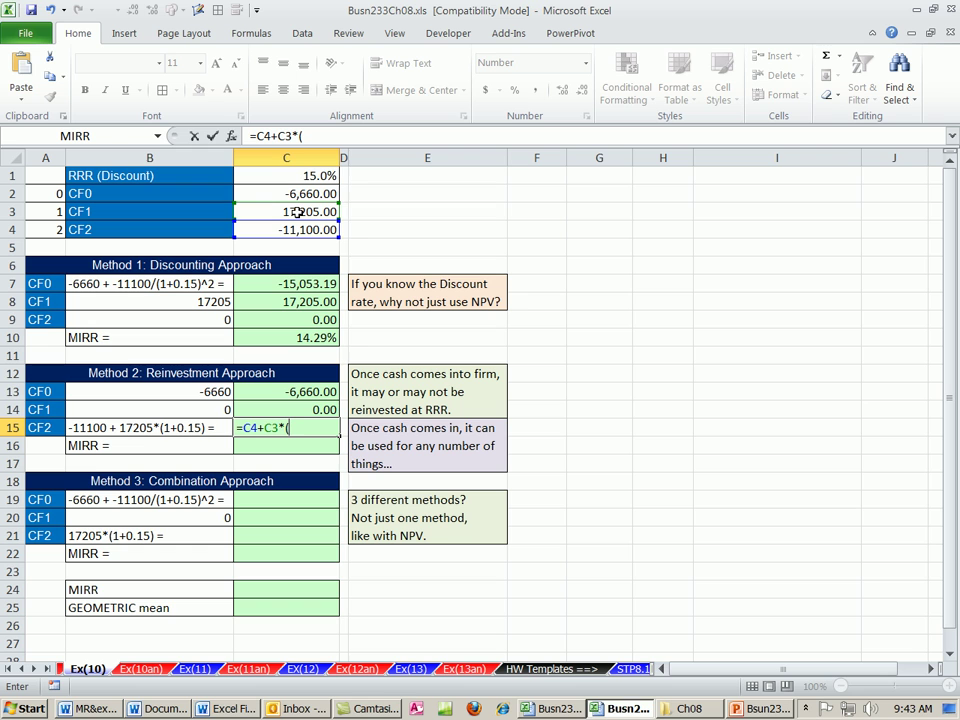
{"action": "type", "text": "1+"}
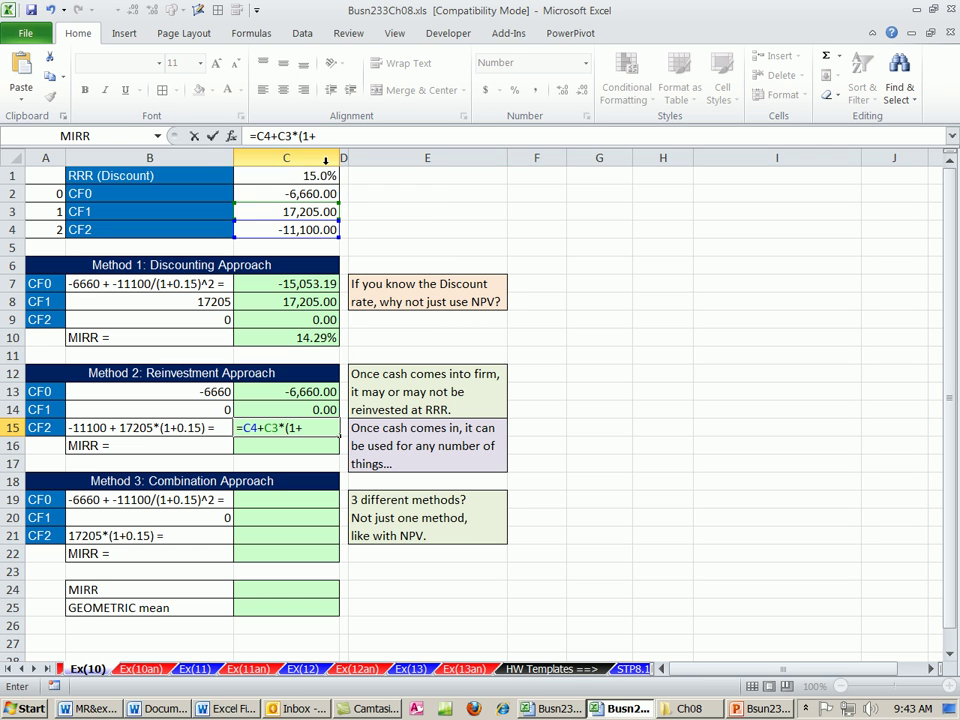
{"action": "left_click", "coordinate": [308, 176]}
{"action": "type", "text": ")"}
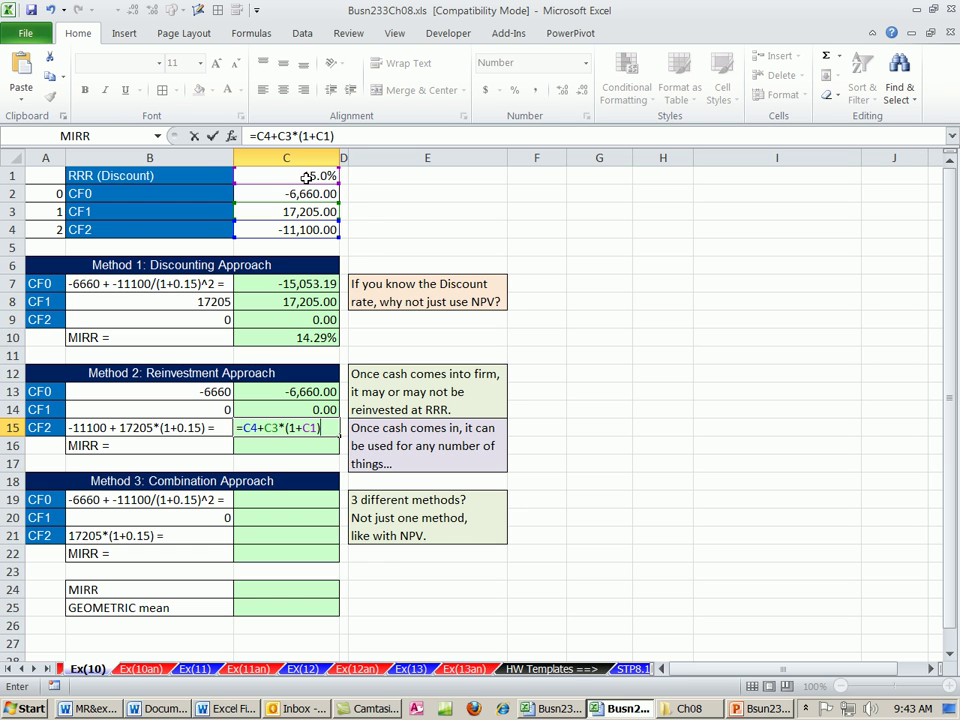
{"action": "key", "text": "Return"}
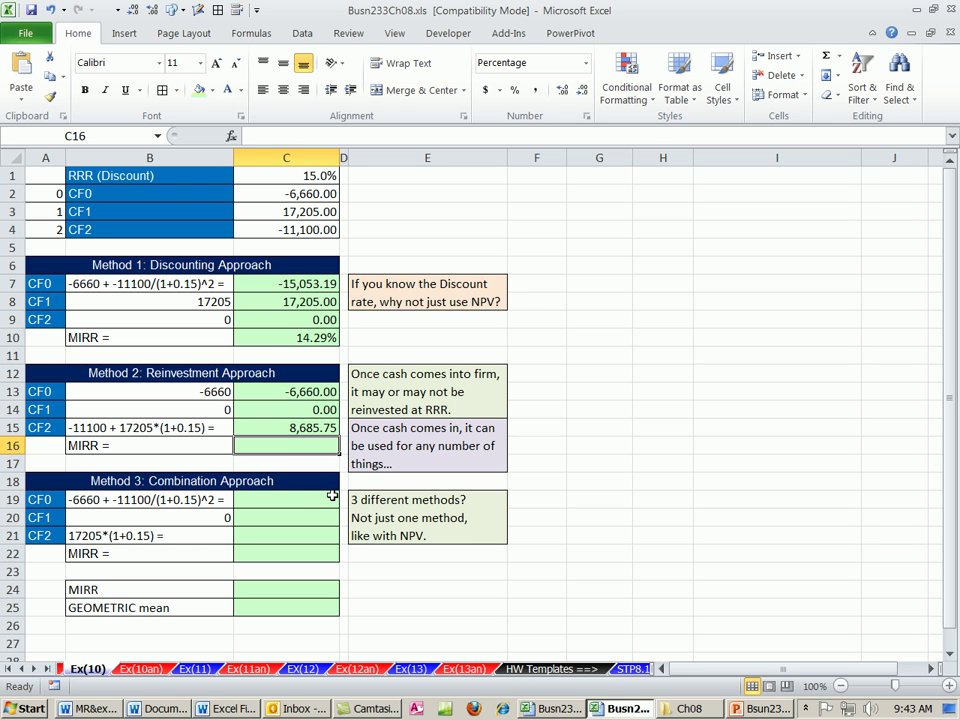
Compute Method 2's MIRR in C16 as =IRR(C13:C15), giving 14.20%.
{"action": "type", "text": "=ir"}
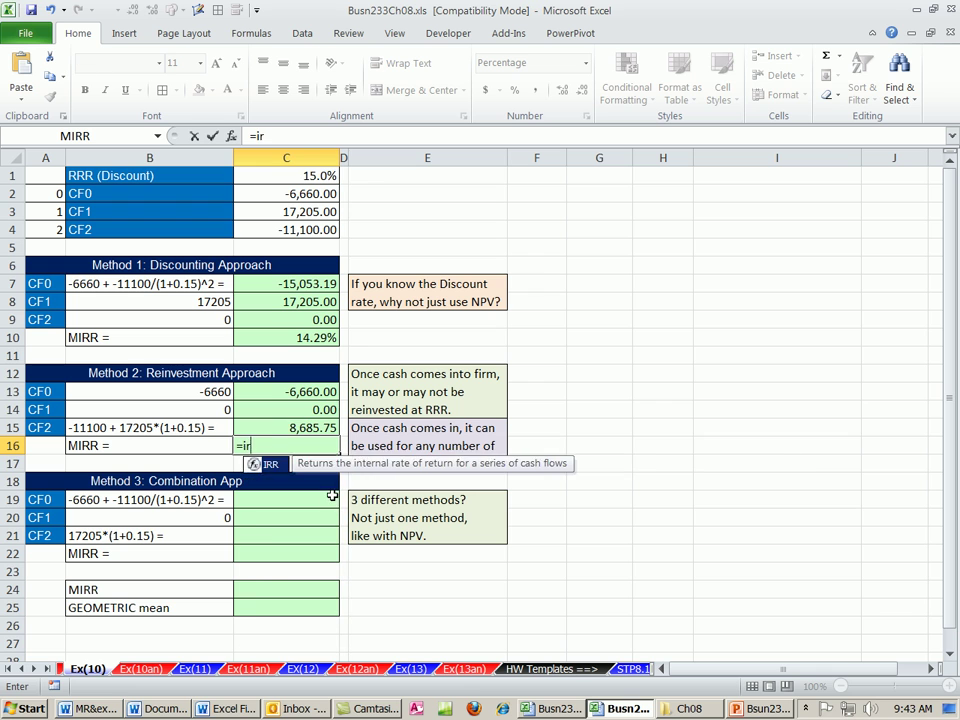
{"action": "key", "text": "Tab"}
{"action": "left_click_drag", "start_coordinate": [316, 398], "coordinate": [314, 422]}
{"action": "key", "text": "Return"}
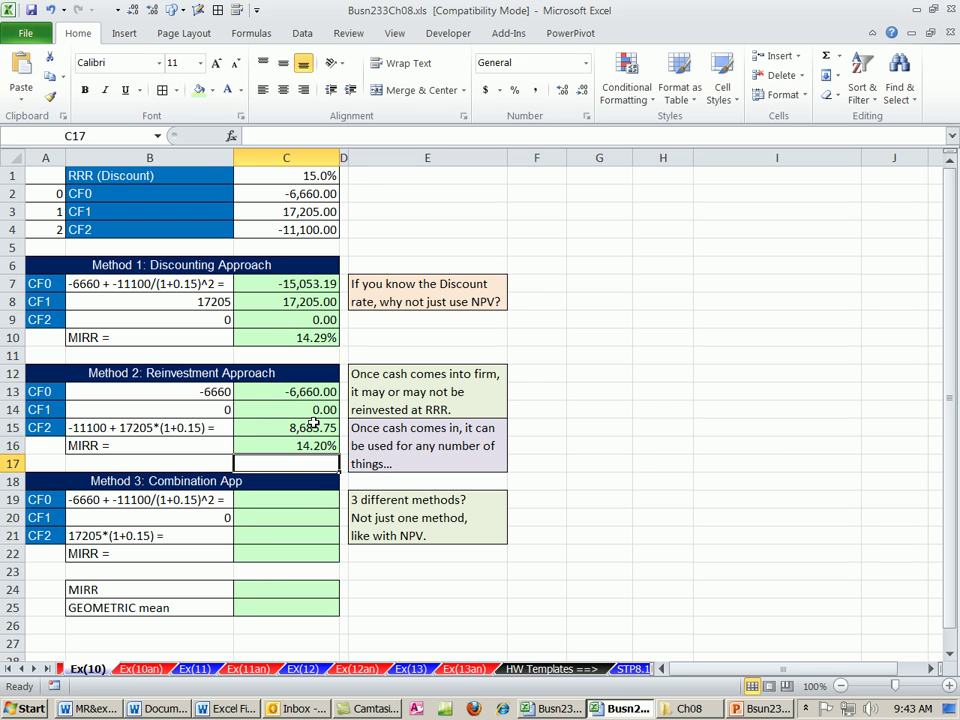
Select C19, the CF0 cell of the Method 3 table.
{"action": "left_click", "coordinate": [639, 444]}
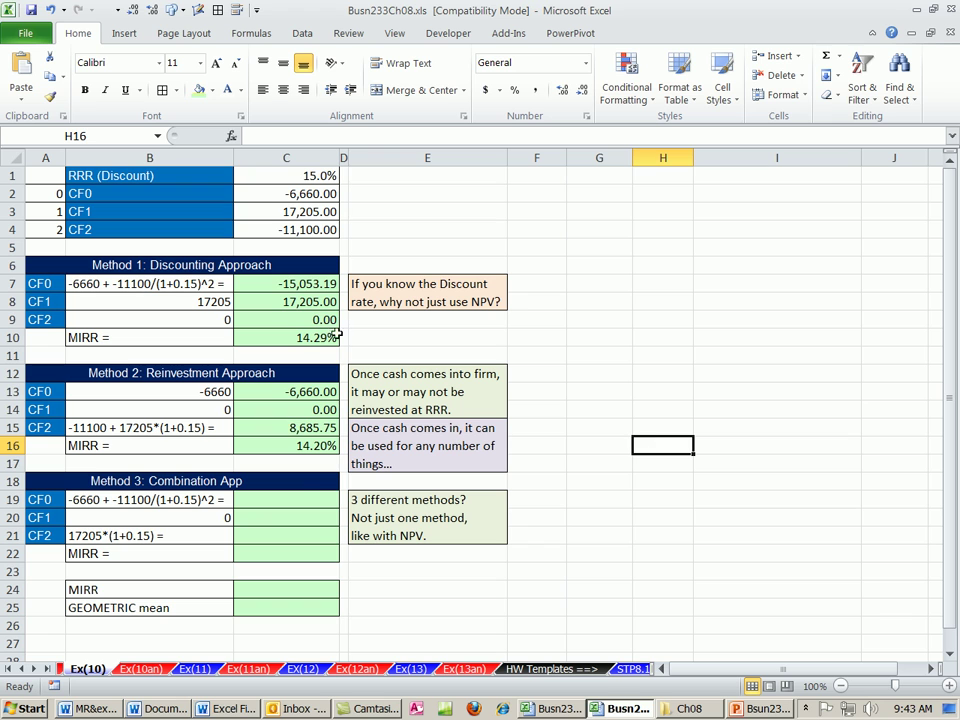
{"action": "left_click", "coordinate": [298, 505]}
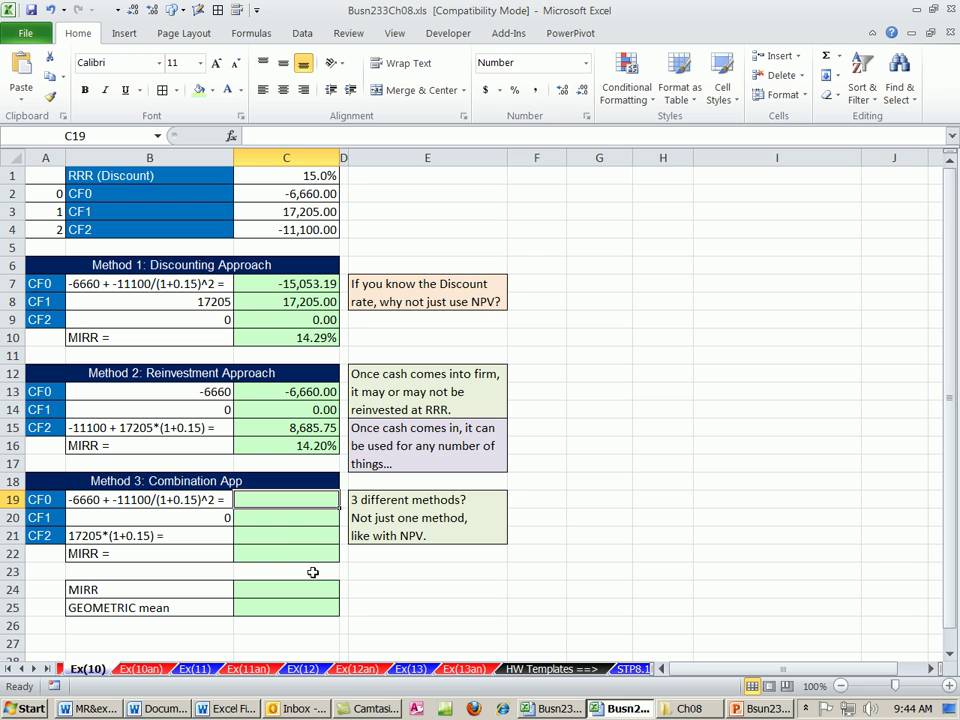
Copy C7's discounting formula into C19, giving CF0 of -15,053.19.
{"action": "type", "text": "="}
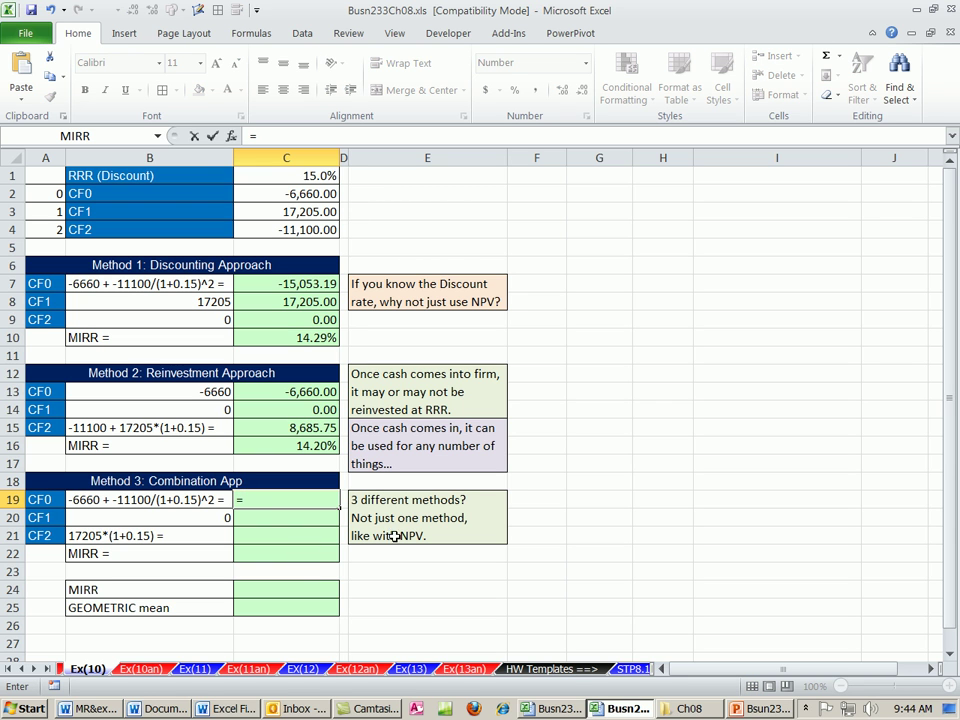
{"action": "left_click", "coordinate": [290, 197]}
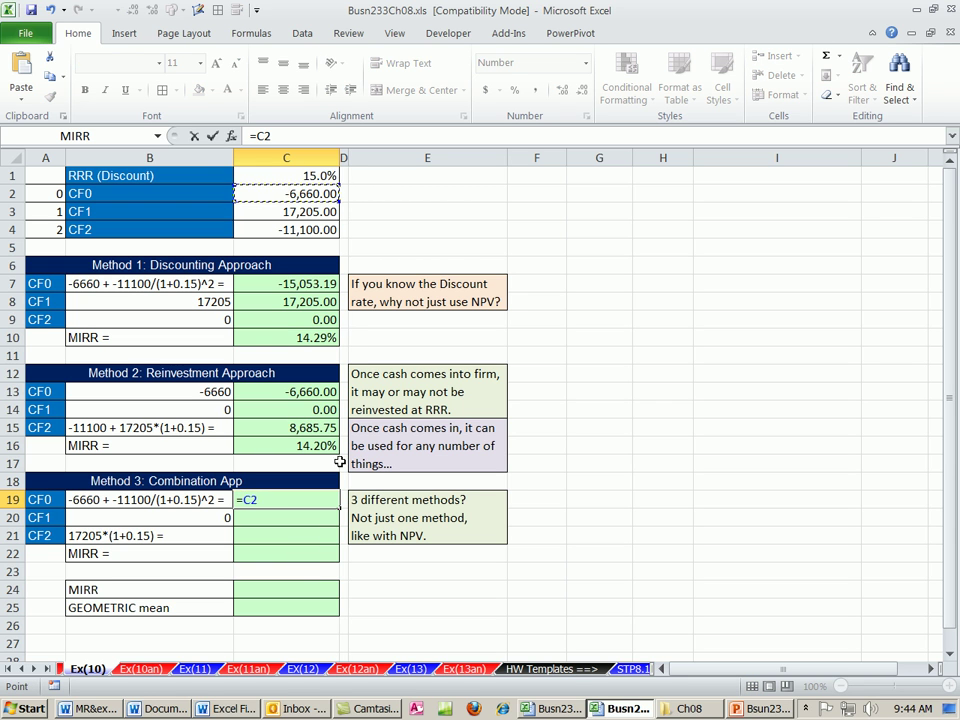
{"action": "key", "text": "Escape"}
{"action": "double_click", "coordinate": [300, 285]}
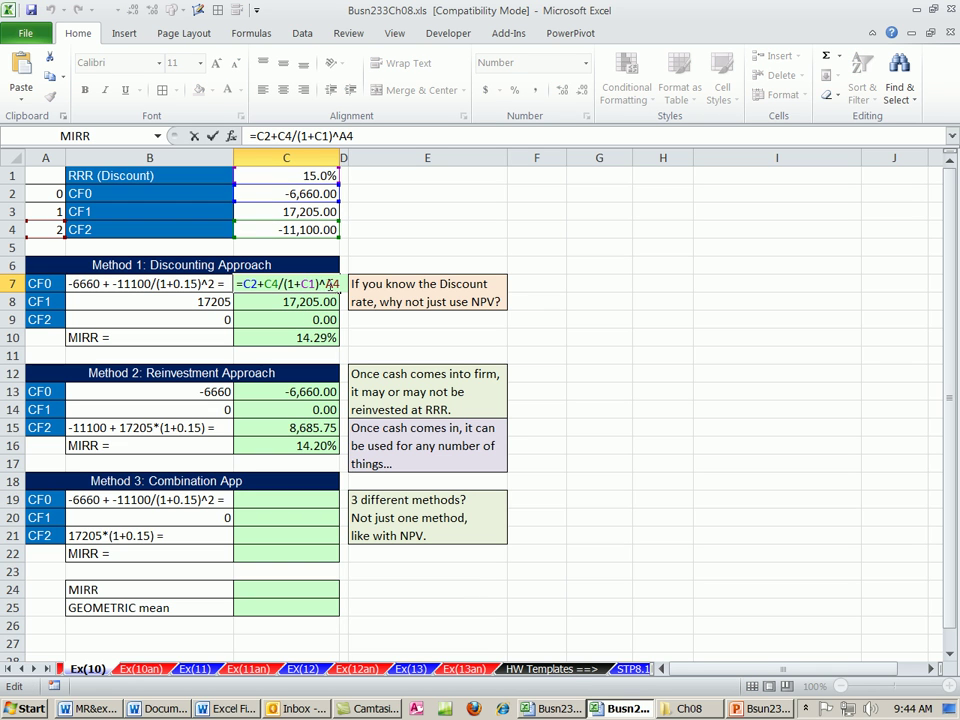
{"action": "left_click_drag", "start_coordinate": [341, 285], "coordinate": [238, 285]}
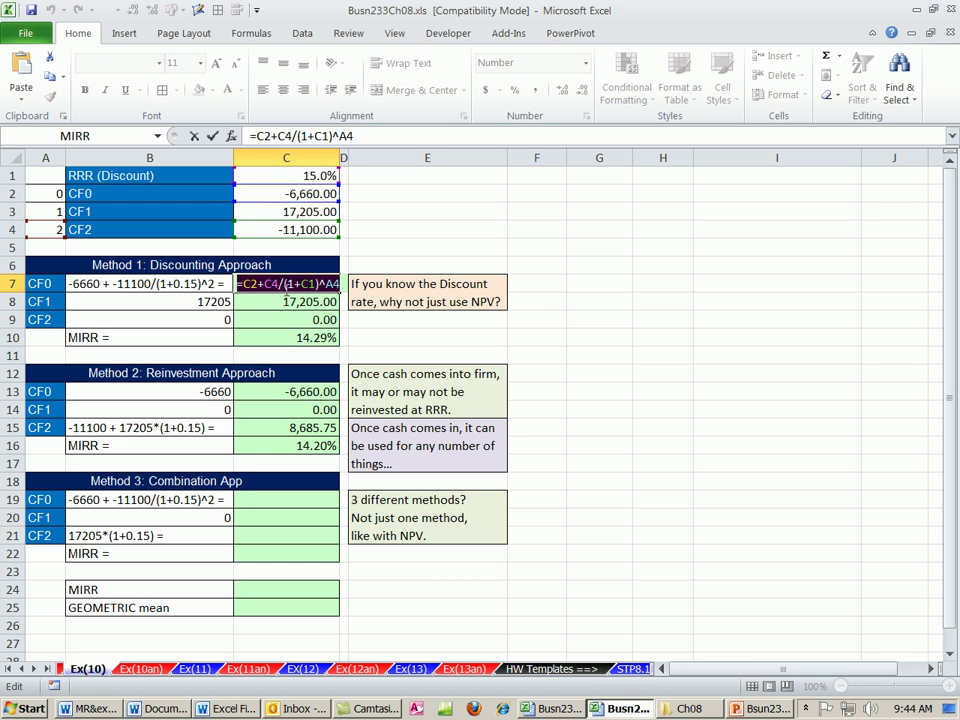
{"action": "key", "text": "ctrl+c"}
{"action": "key", "text": "Escape"}
{"action": "left_click", "coordinate": [297, 507]}
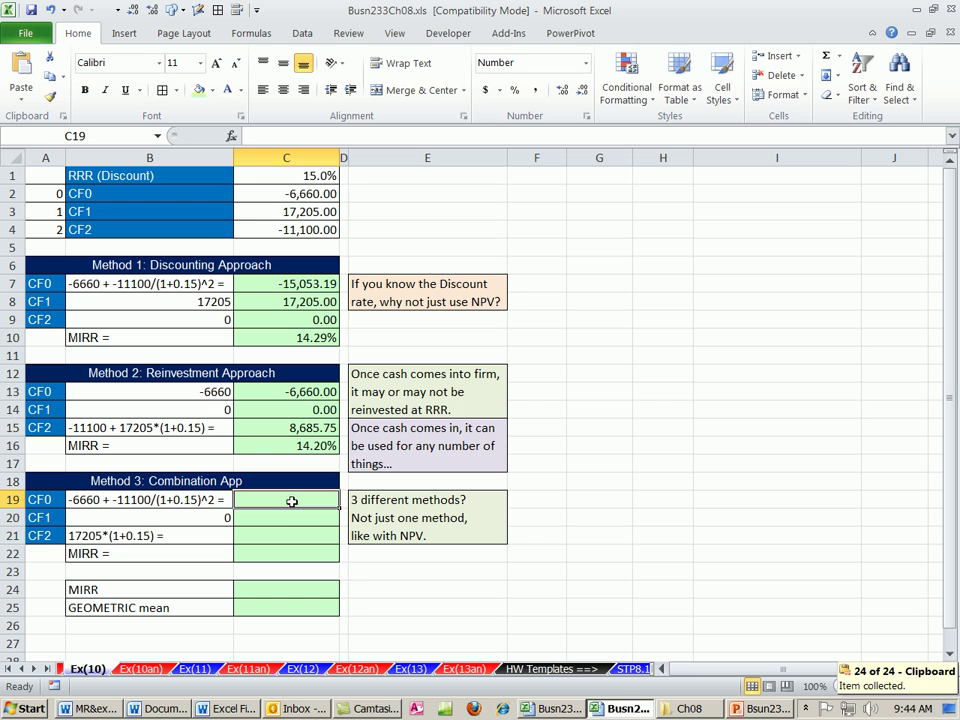
{"action": "key", "text": "ctrl+v"}
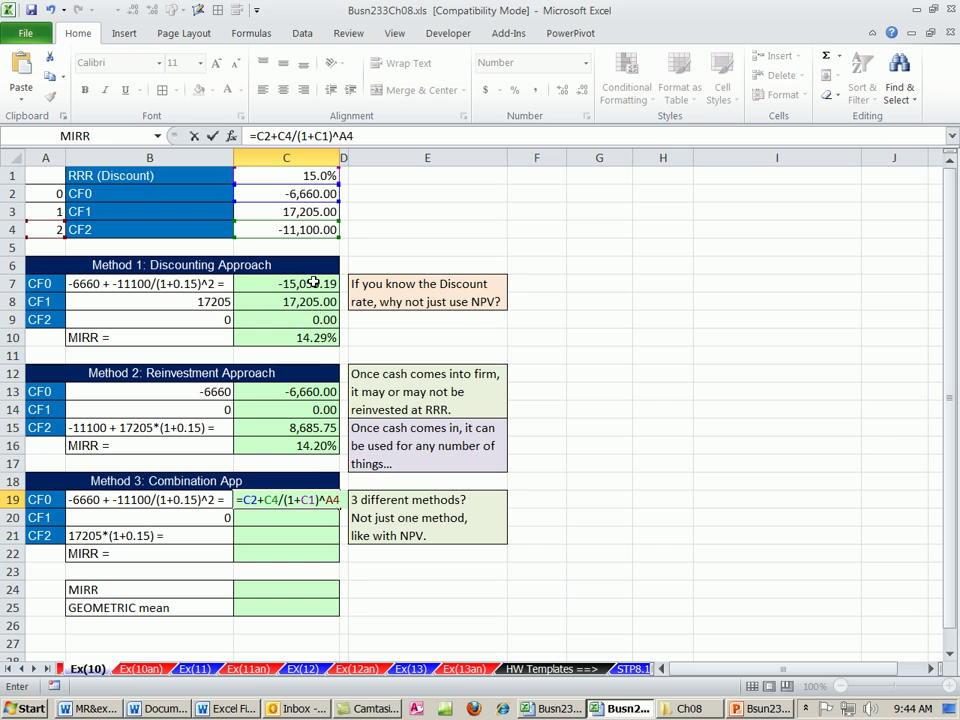
{"action": "key", "text": "Return"}
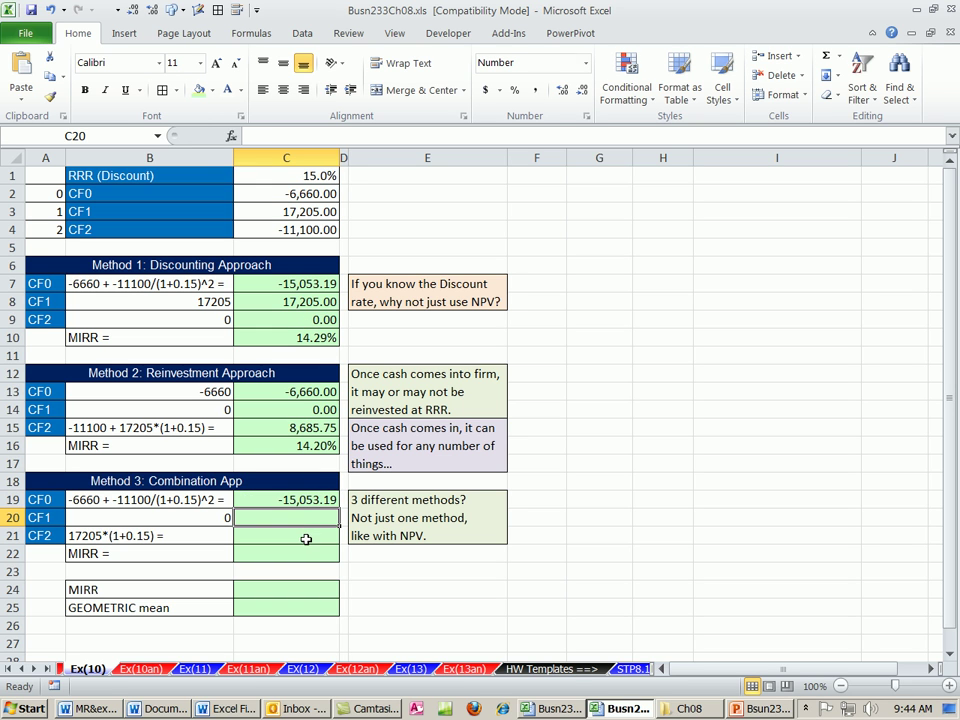
Enter 0 in C20 and =C3*(1+C1) in C21, growing CF1 to 19,785.75.
{"action": "type", "text": "0"}
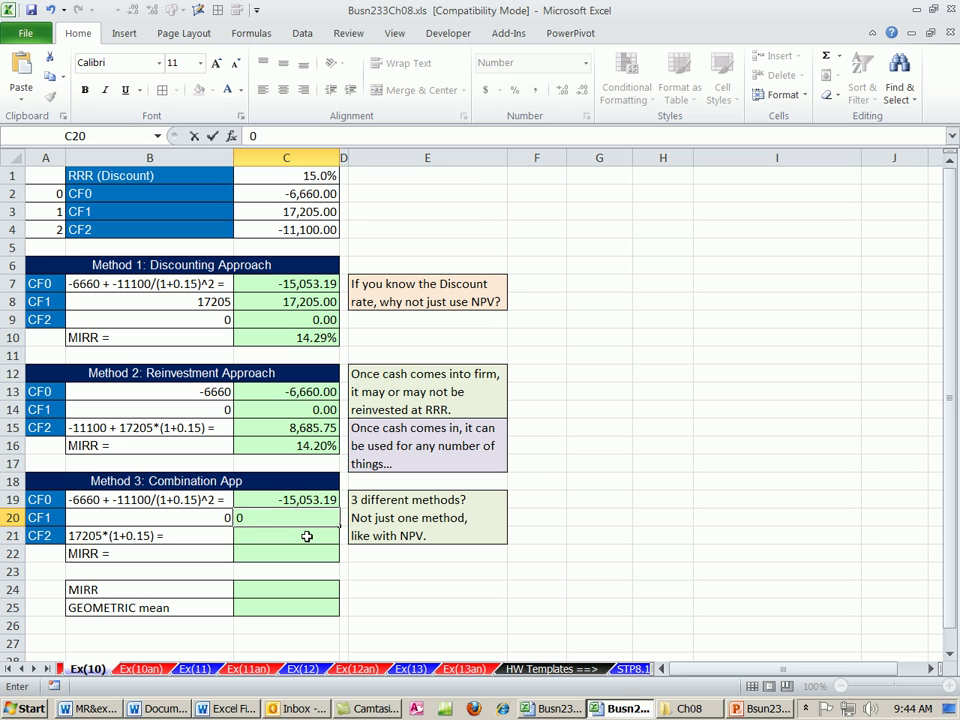
{"action": "key", "text": "Return"}
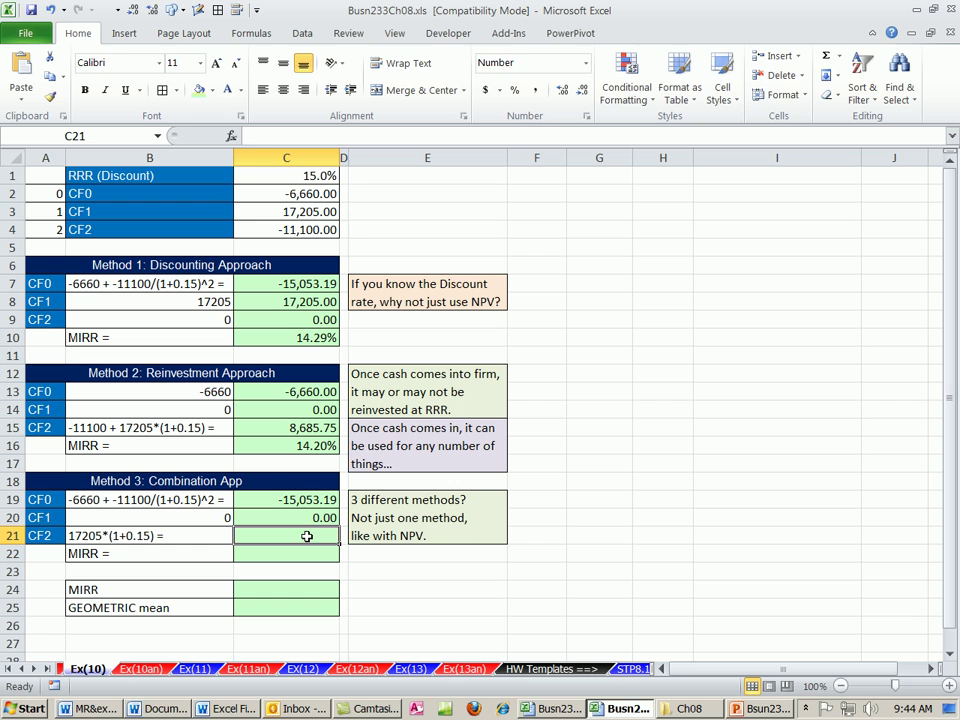
{"action": "type", "text": "="}
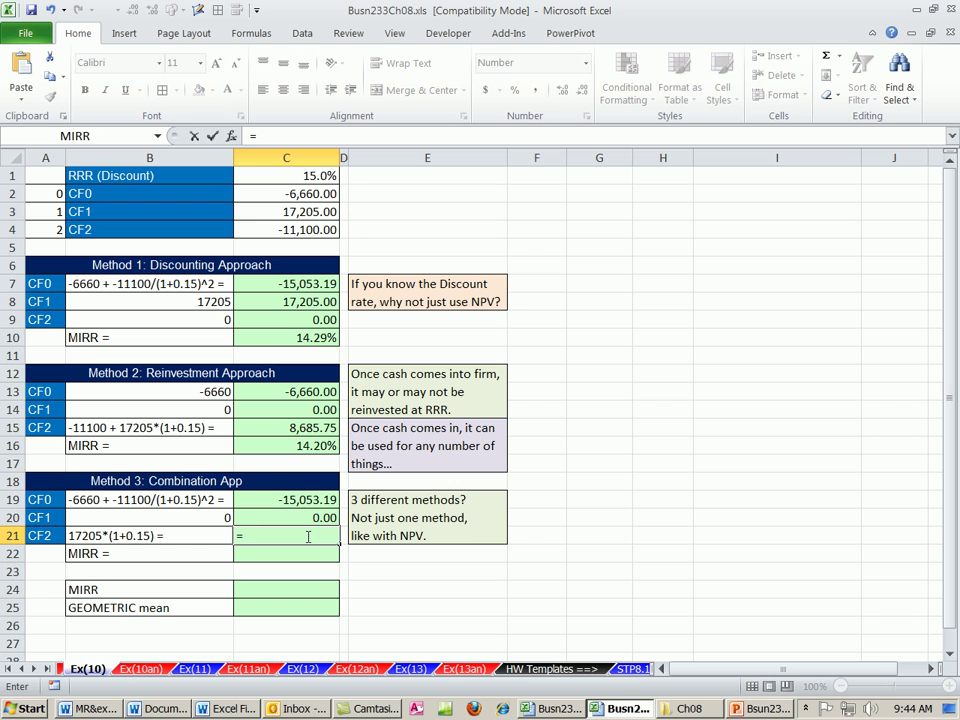
{"action": "left_click", "coordinate": [315, 212]}
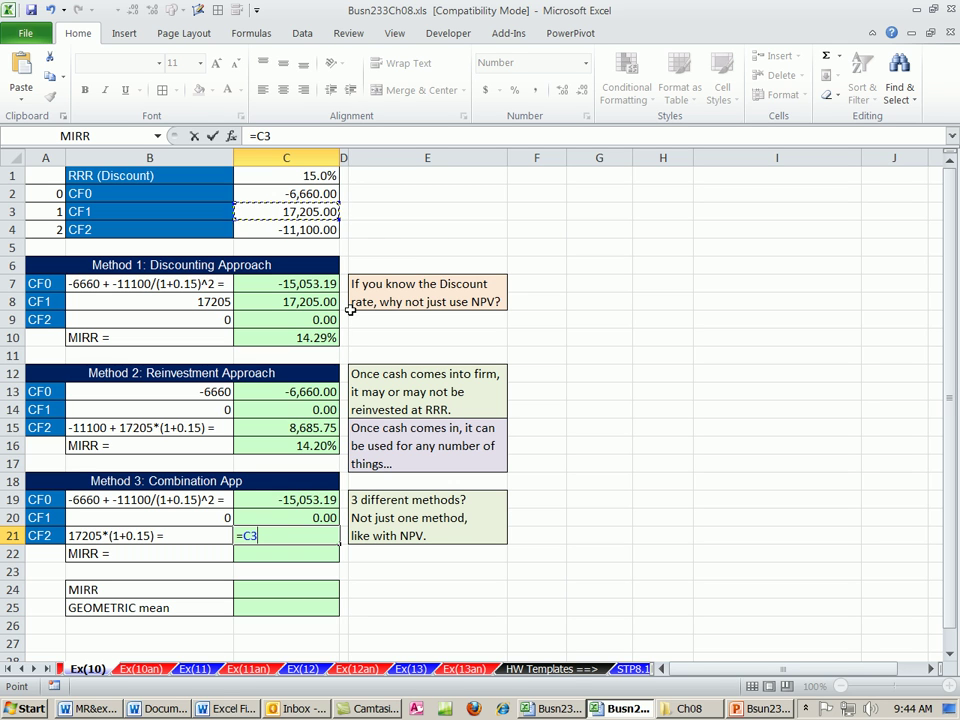
{"action": "type", "text": "*(1+"}
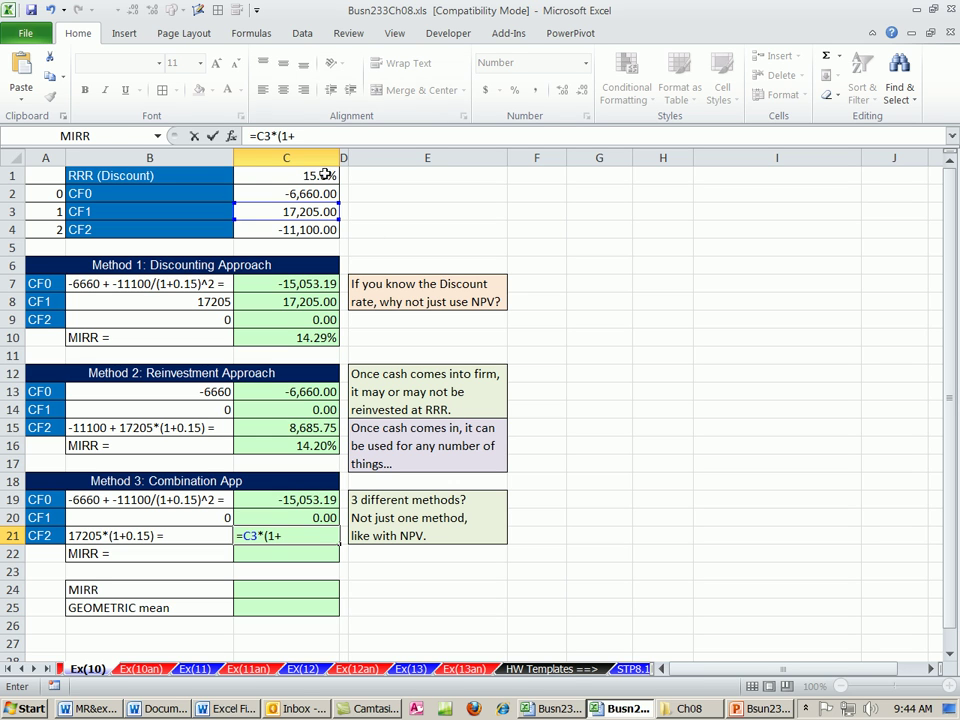
{"action": "left_click", "coordinate": [316, 176]}
{"action": "type", "text": ")"}
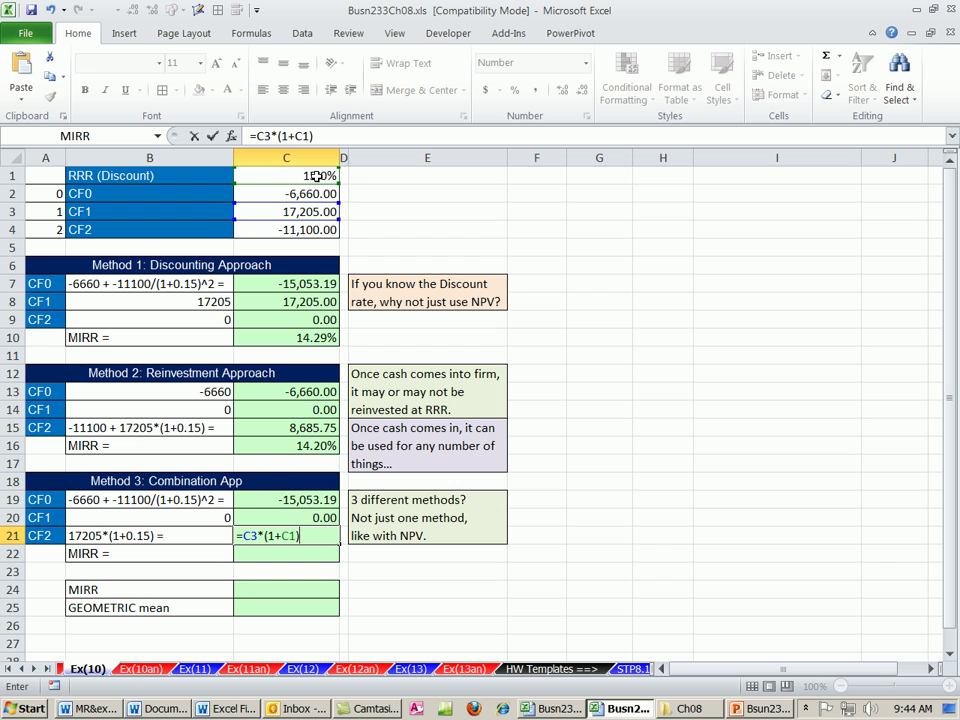
{"action": "key", "text": "Return"}
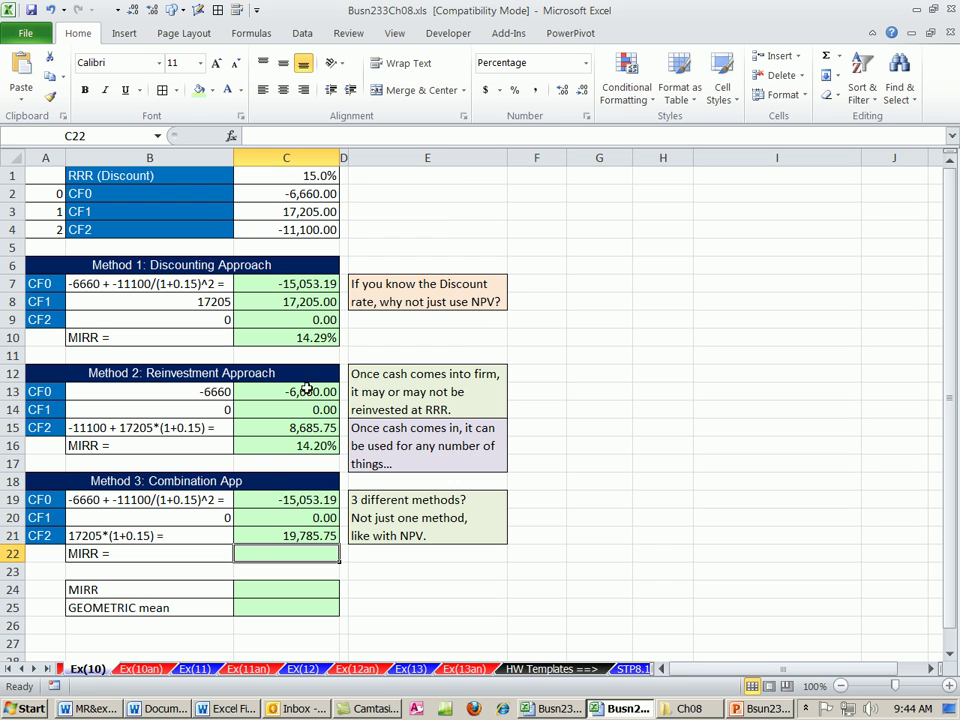
{"action": "type", "text": "=IRR("}
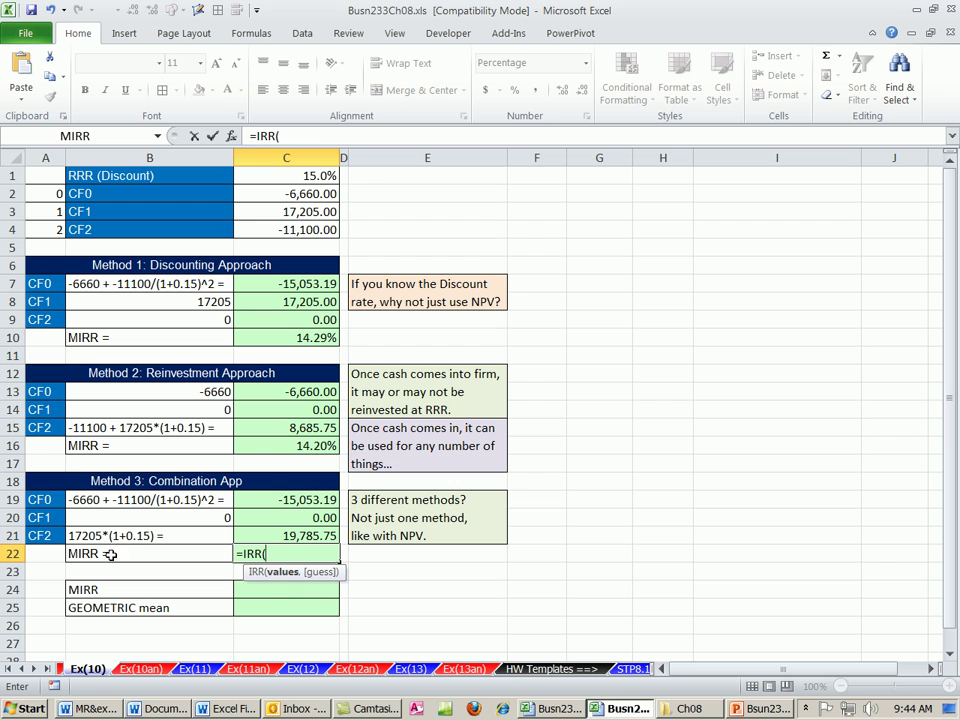
Finish C22 as =IRR(C19:C21), yielding a 14.65% MIRR.
{"action": "left_click_drag", "start_coordinate": [318, 497], "coordinate": [317, 540]}
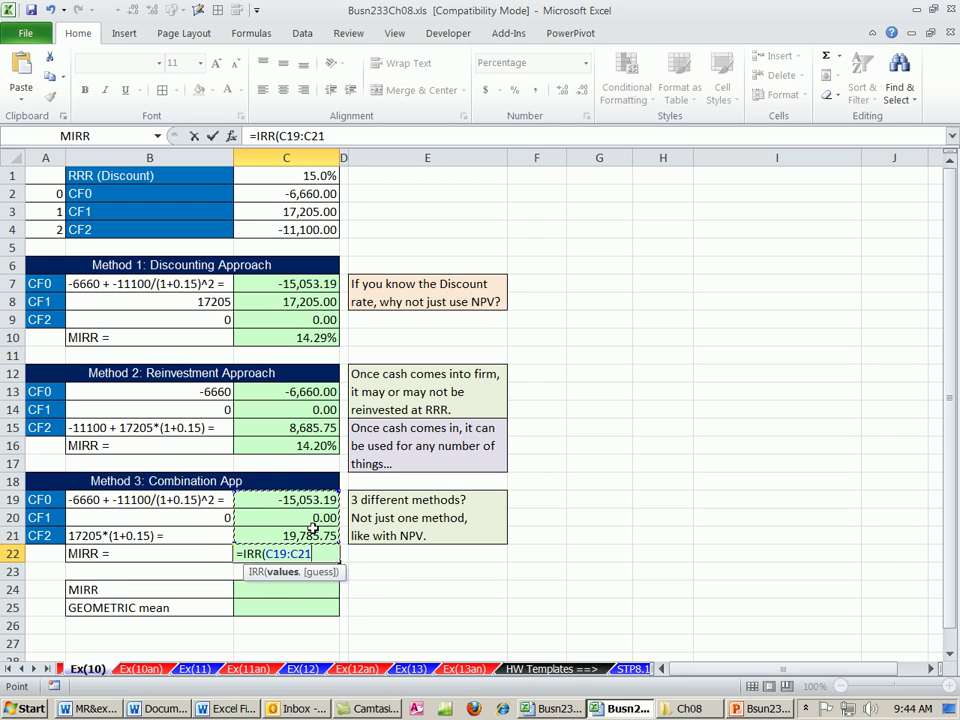
{"action": "key", "text": "ctrl+Return"}
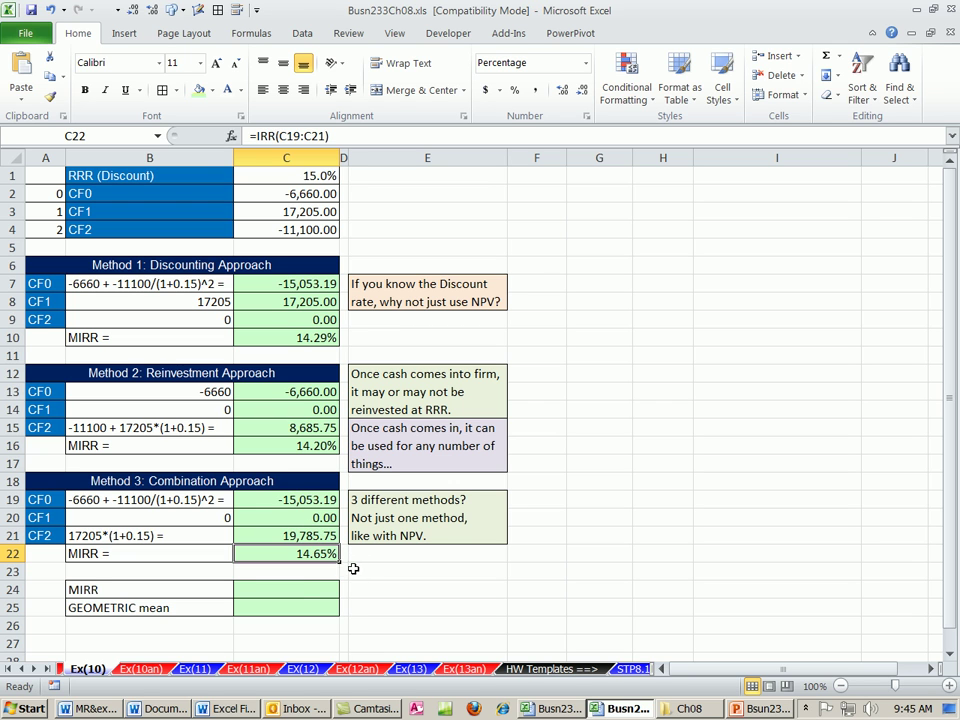
{"action": "left_click", "coordinate": [298, 589]}
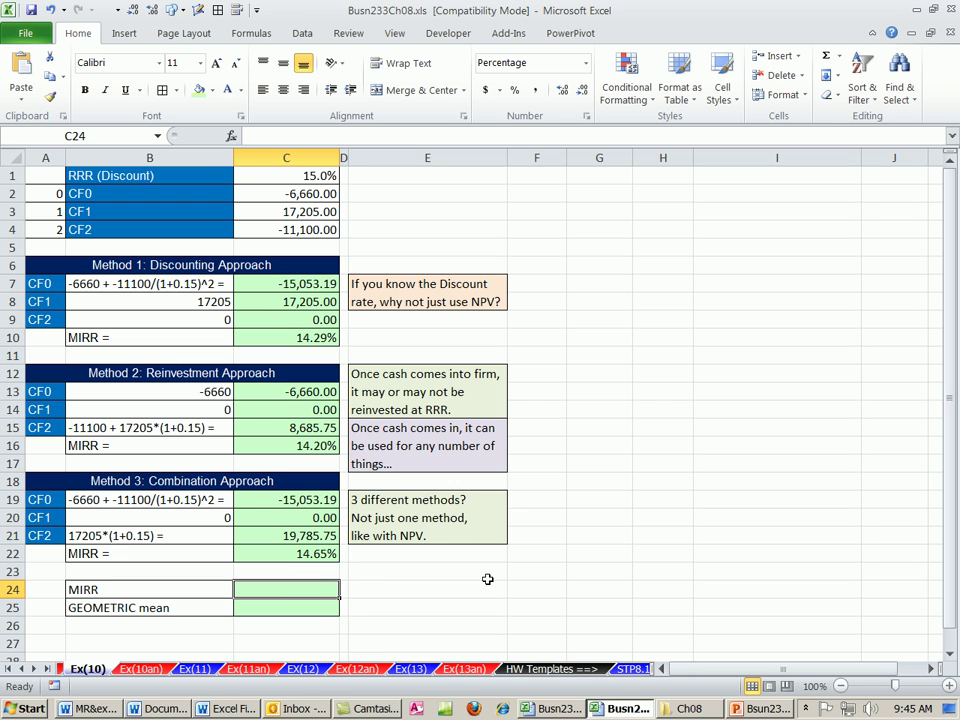
Enter =MIRR(C19:C21,C1,C1) in C24, using 15% for both rates, giving 14.65%.
{"action": "type", "text": "=m"}
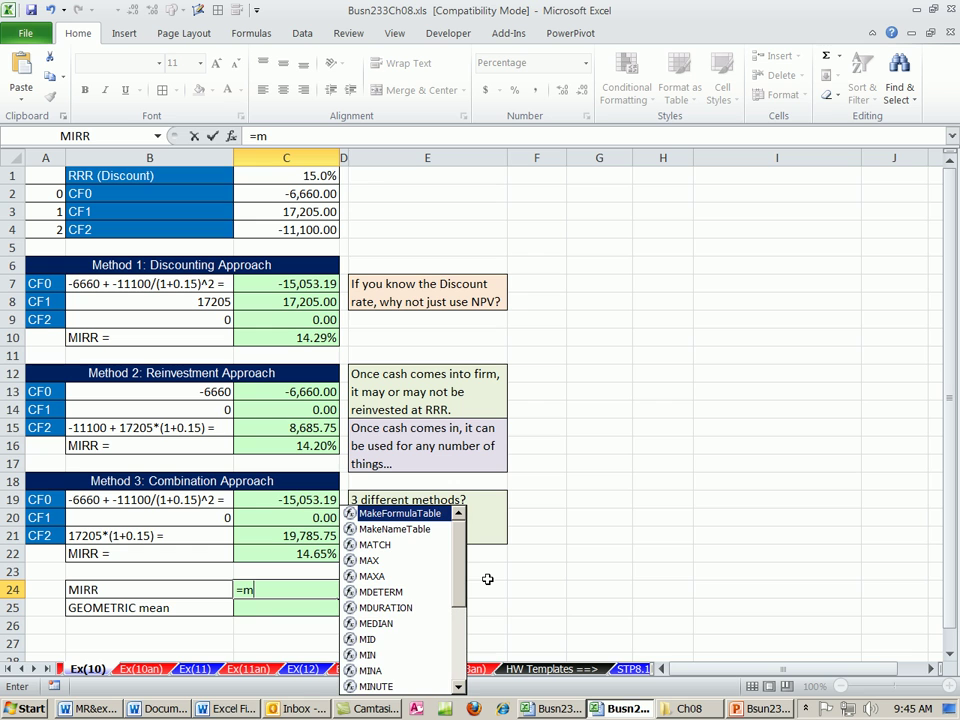
{"action": "type", "text": "irr"}
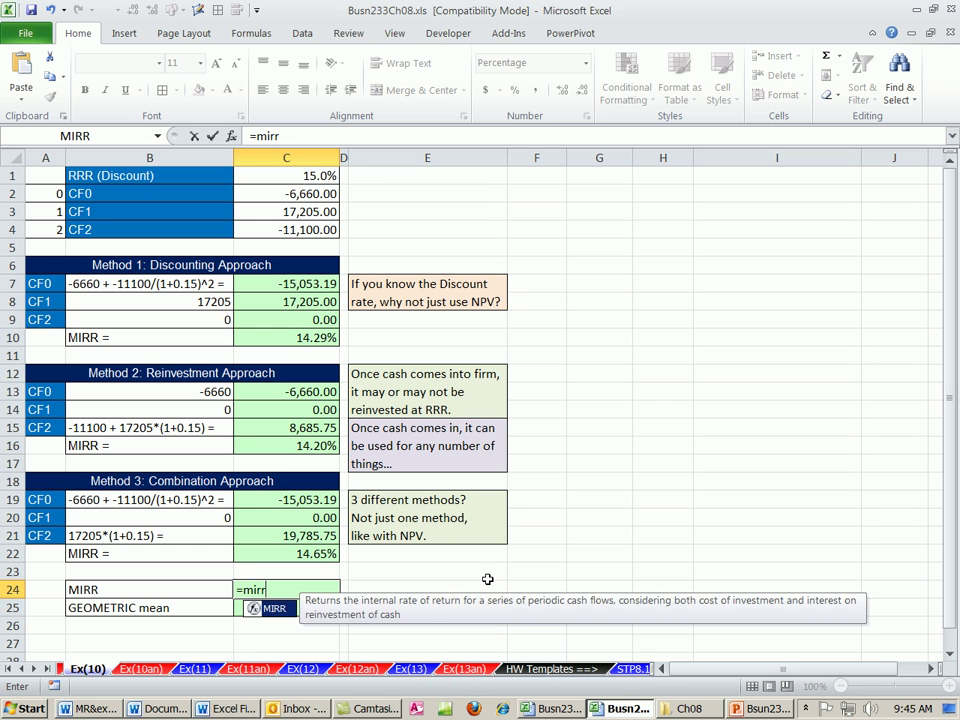
{"action": "key", "text": "Tab"}
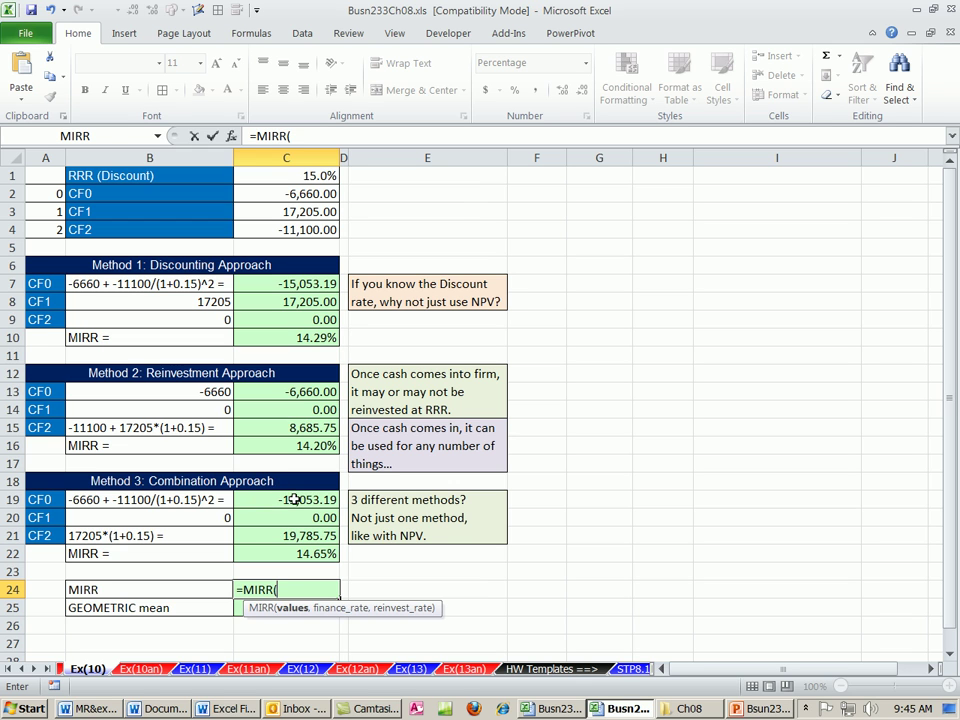
{"action": "left_click_drag", "start_coordinate": [285, 500], "coordinate": [303, 535]}
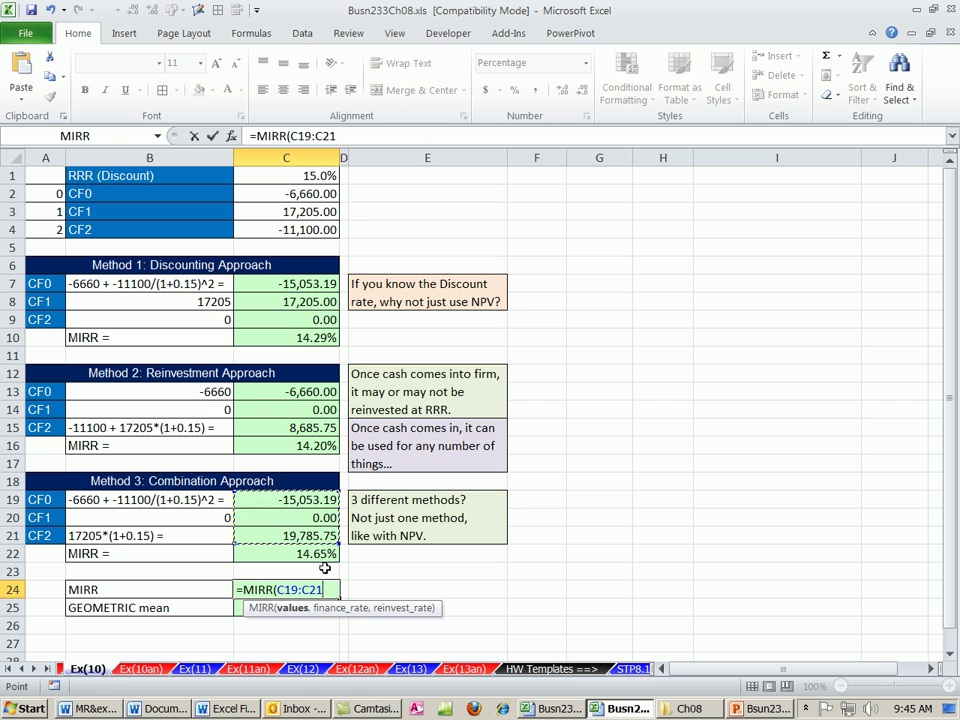
{"action": "type", "text": ","}
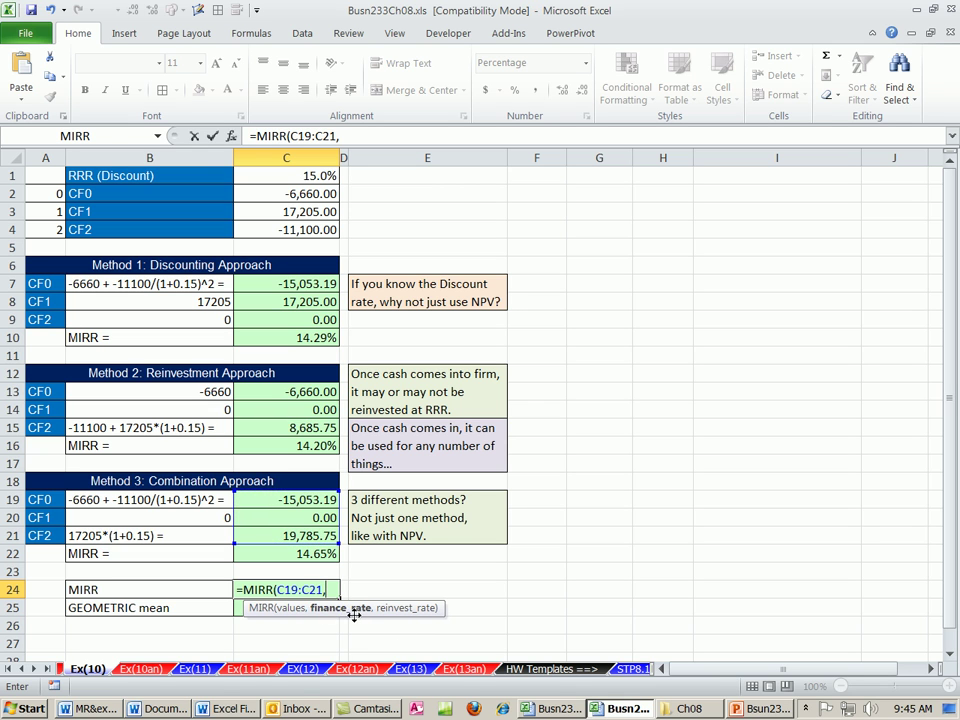
{"action": "left_click", "coordinate": [318, 176]}
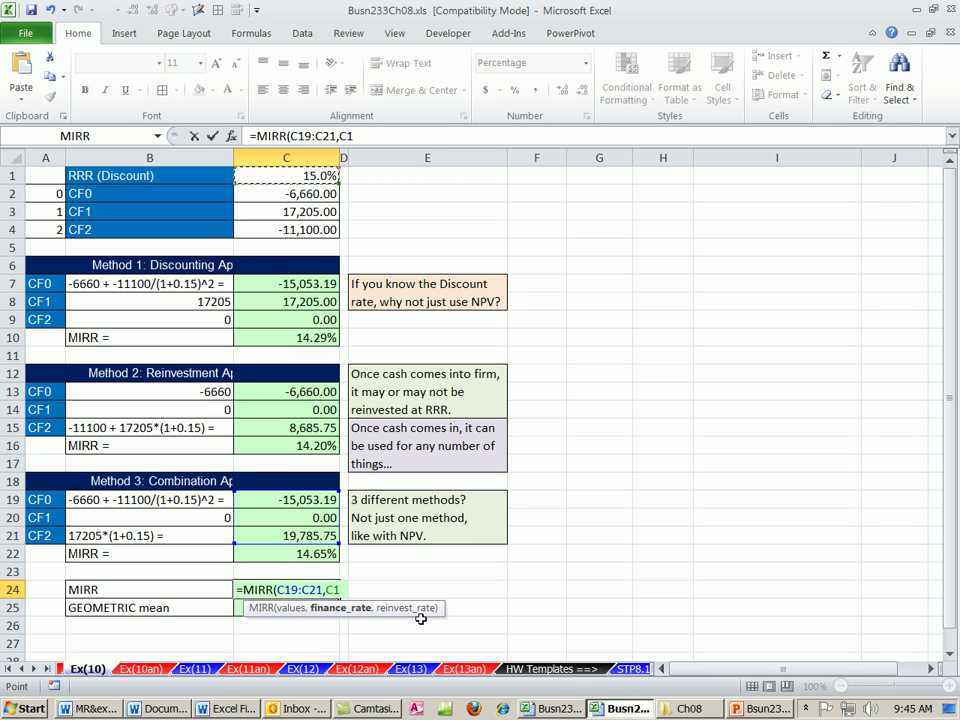
{"action": "type", "text": ","}
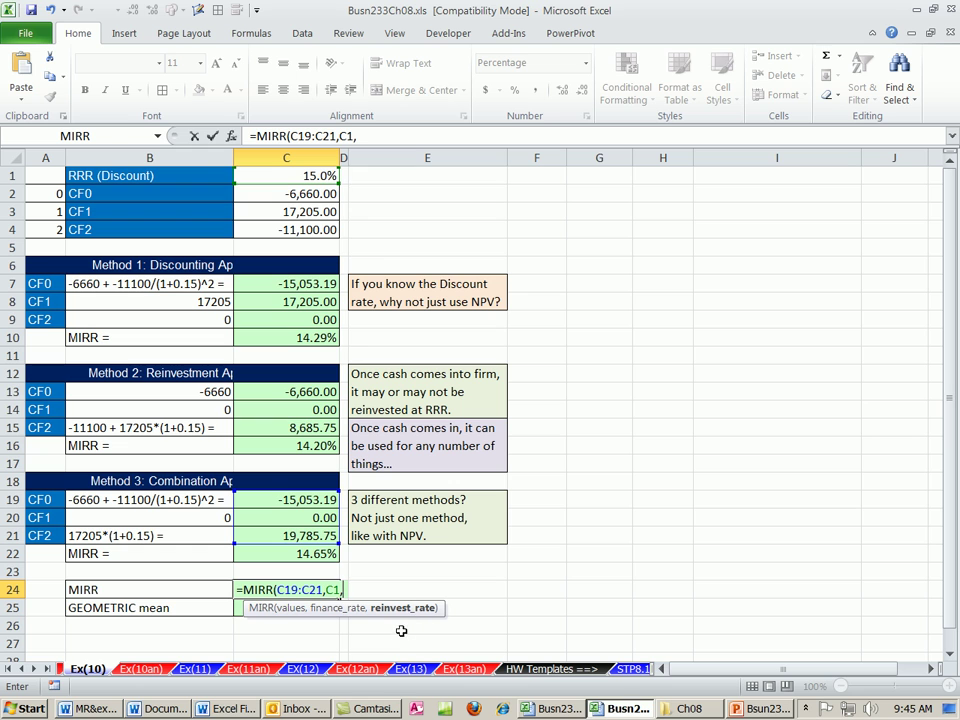
{"action": "left_click", "coordinate": [299, 176]}
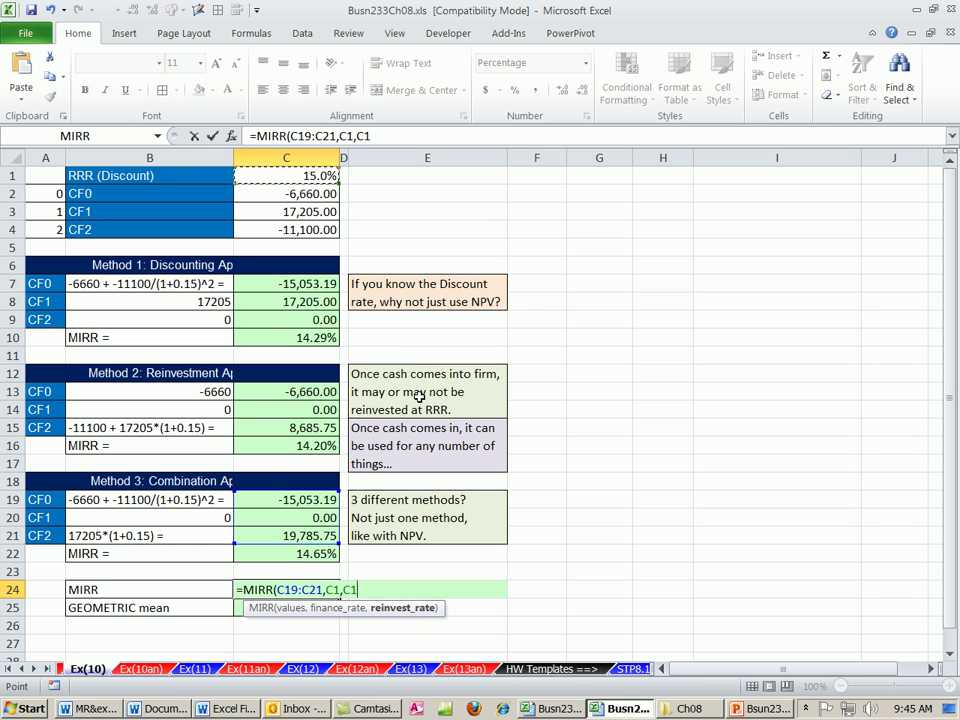
{"action": "type", "text": ")"}
{"action": "key", "text": "Return"}
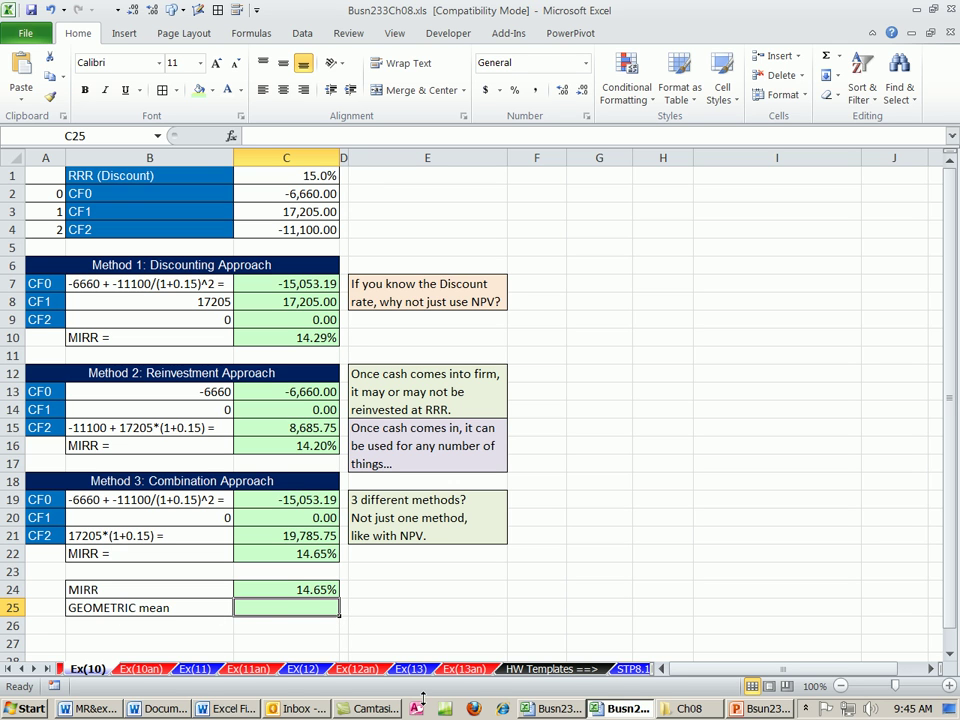
Enter =(C21/-C19)^(1/A4)-1 in C25, returning 0.146467952.
{"action": "type", "text": "="}
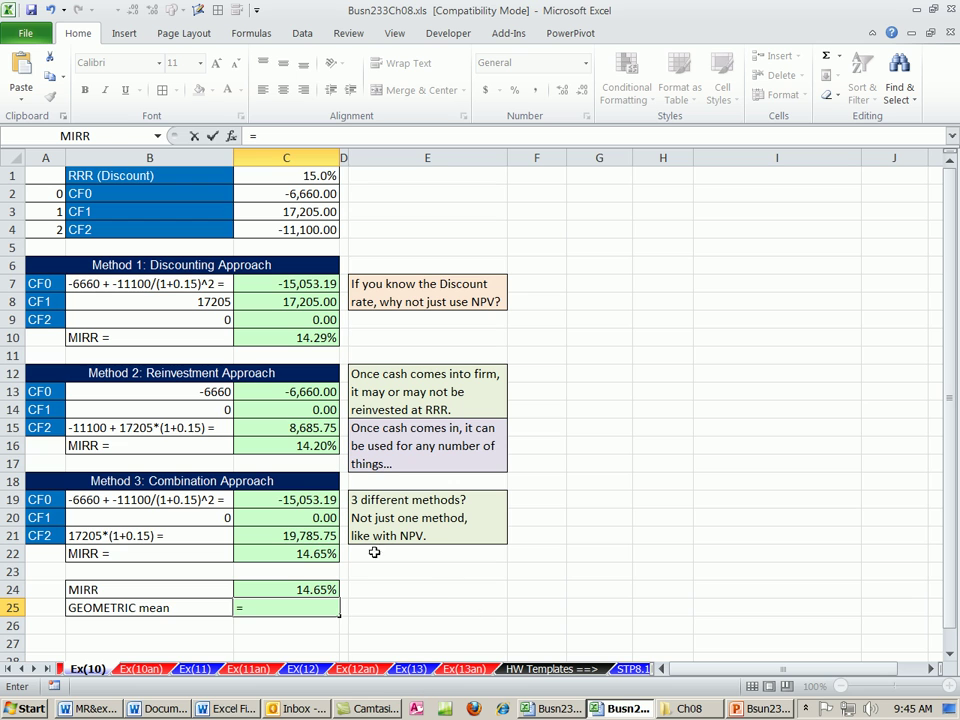
{"action": "left_click", "coordinate": [320, 538]}
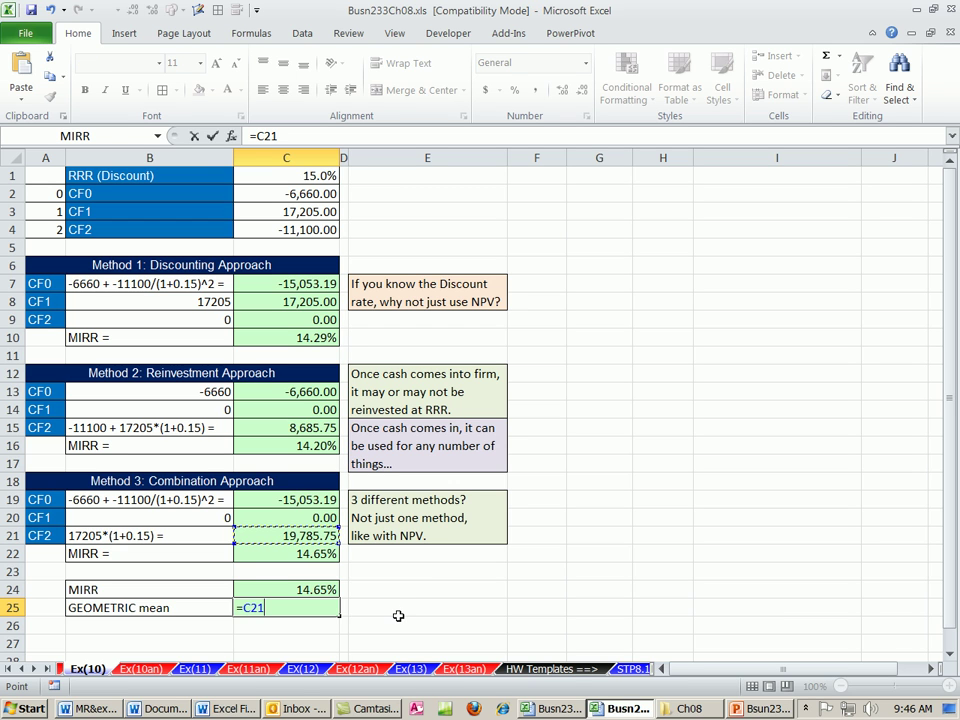
{"action": "type", "text": "/-"}
{"action": "left_click", "coordinate": [287, 502]}
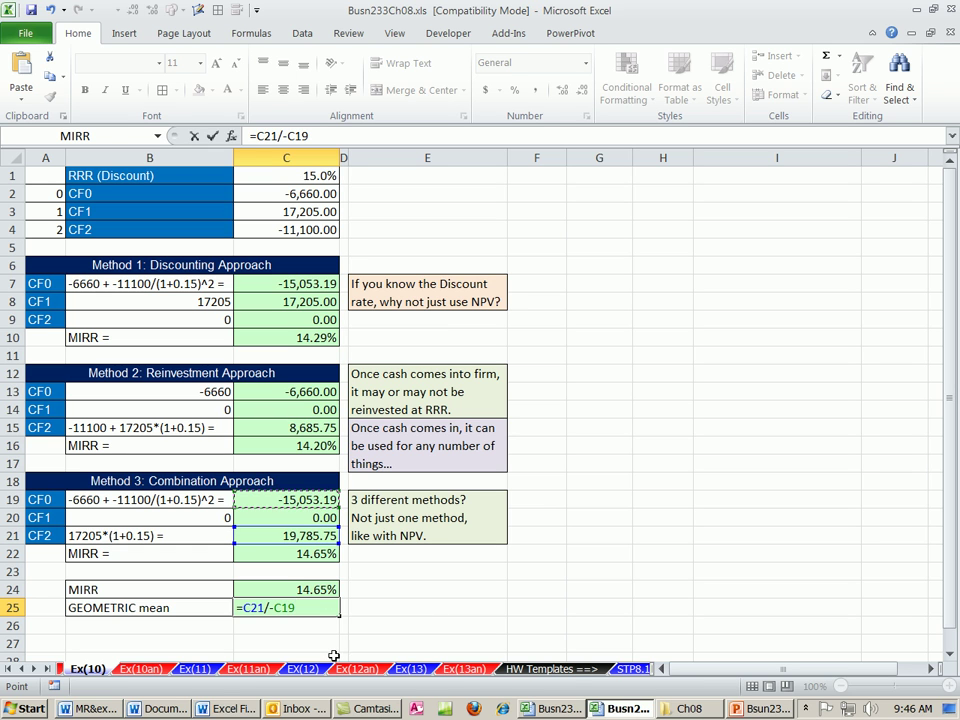
{"action": "type", "text": ")"}
{"action": "left_click", "coordinate": [243, 607]}
{"action": "type", "text": "("}
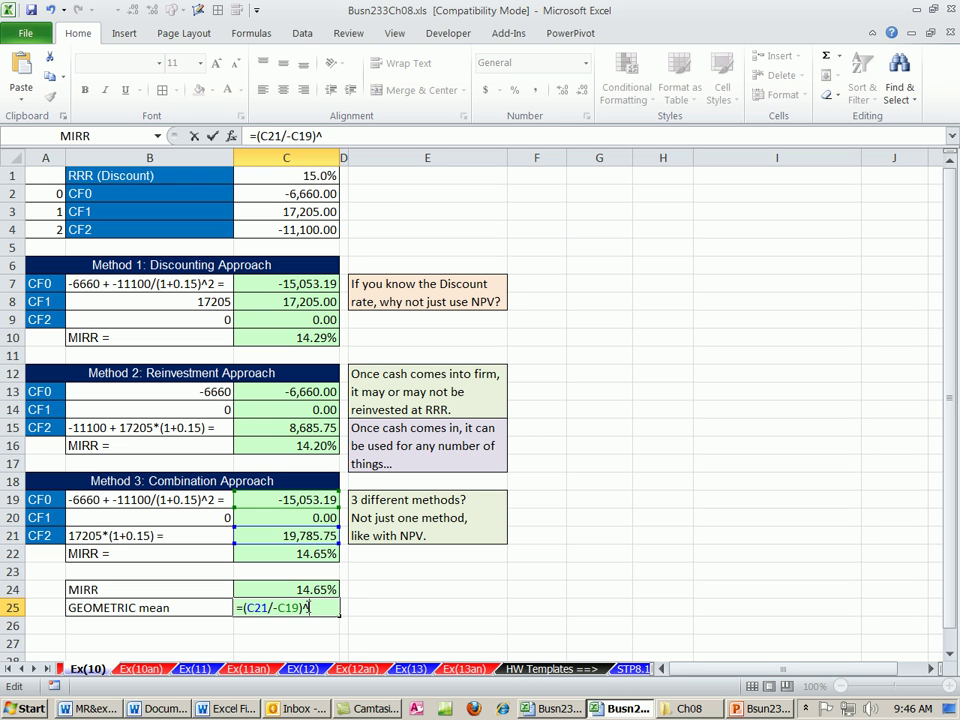
{"action": "type", "text": "^1"}
{"action": "key", "text": "BackSpace"}
{"action": "type", "text": "(1/"}
{"action": "left_click", "coordinate": [38, 231]}
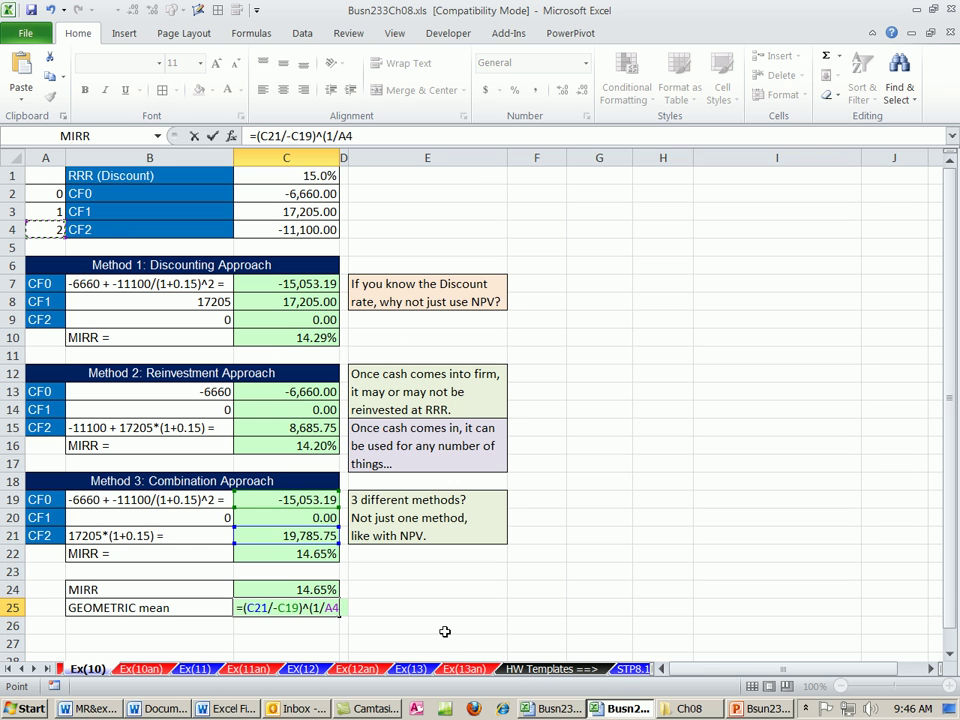
{"action": "type", "text": ")"}
{"action": "type", "text": "-1"}
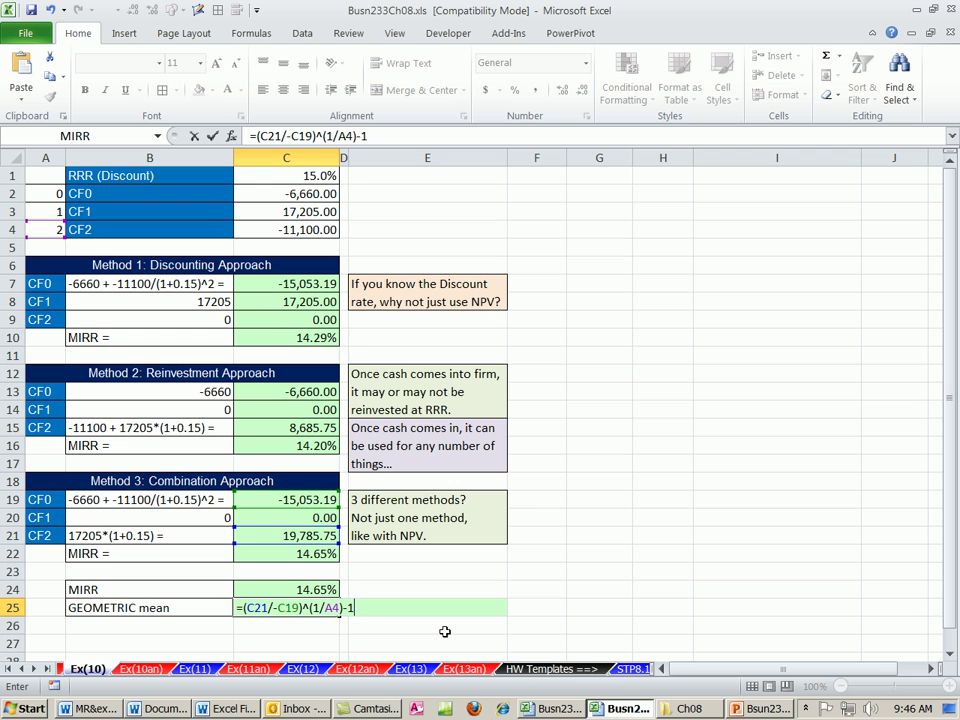
{"action": "key", "text": "ctrl+Return"}
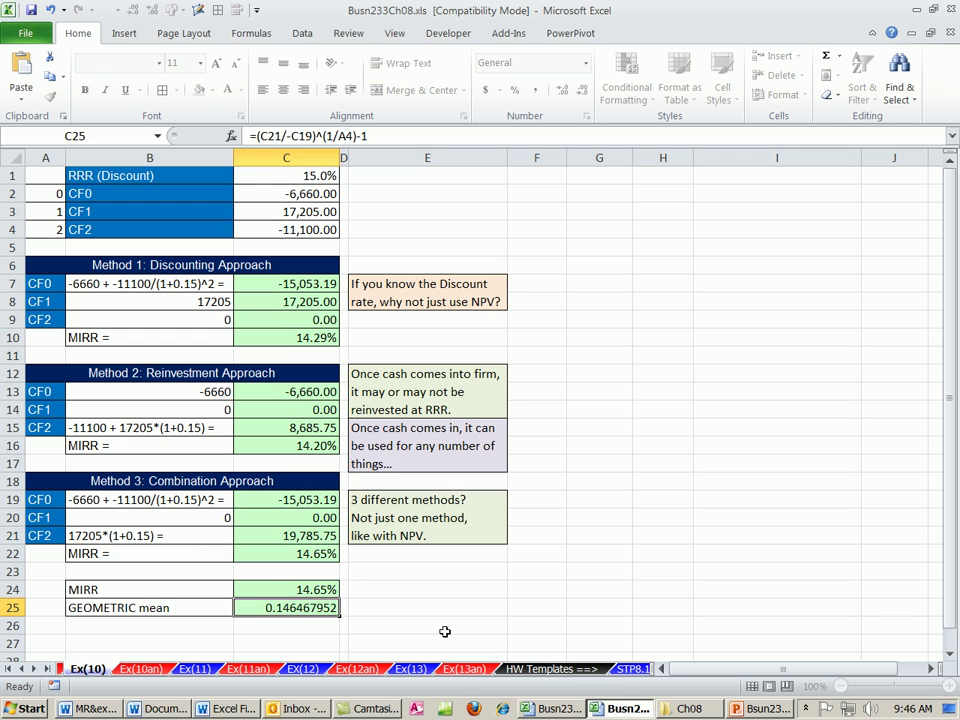
{"action": "left_click", "coordinate": [322, 624]}
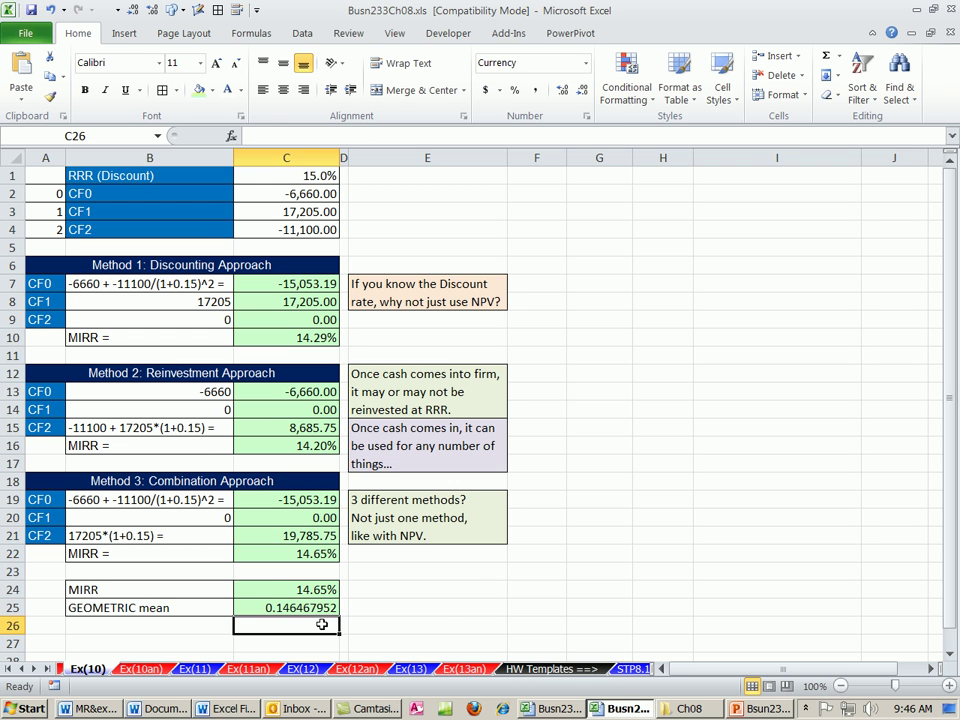
{"action": "type", "text": "=ge"}
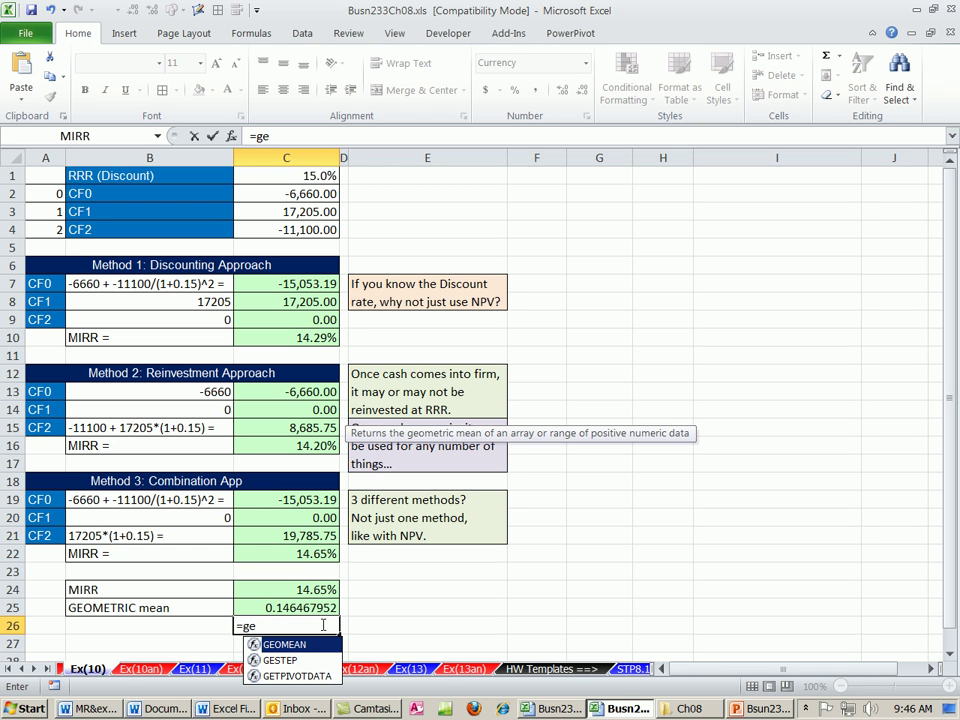
{"action": "key", "text": "Tab"}
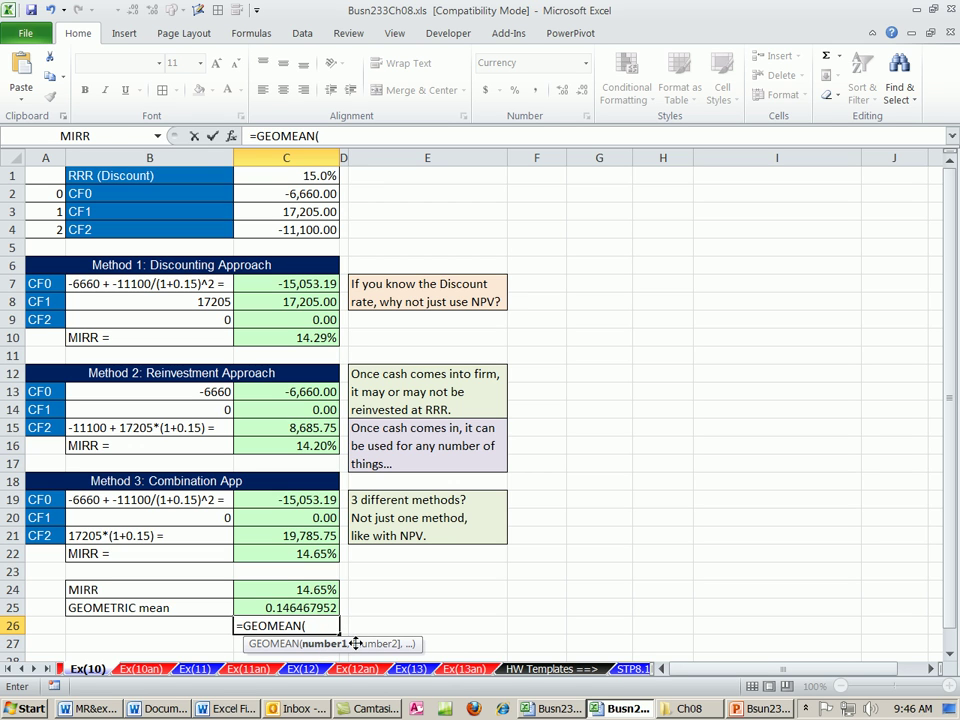
{"action": "key", "text": "Escape"}
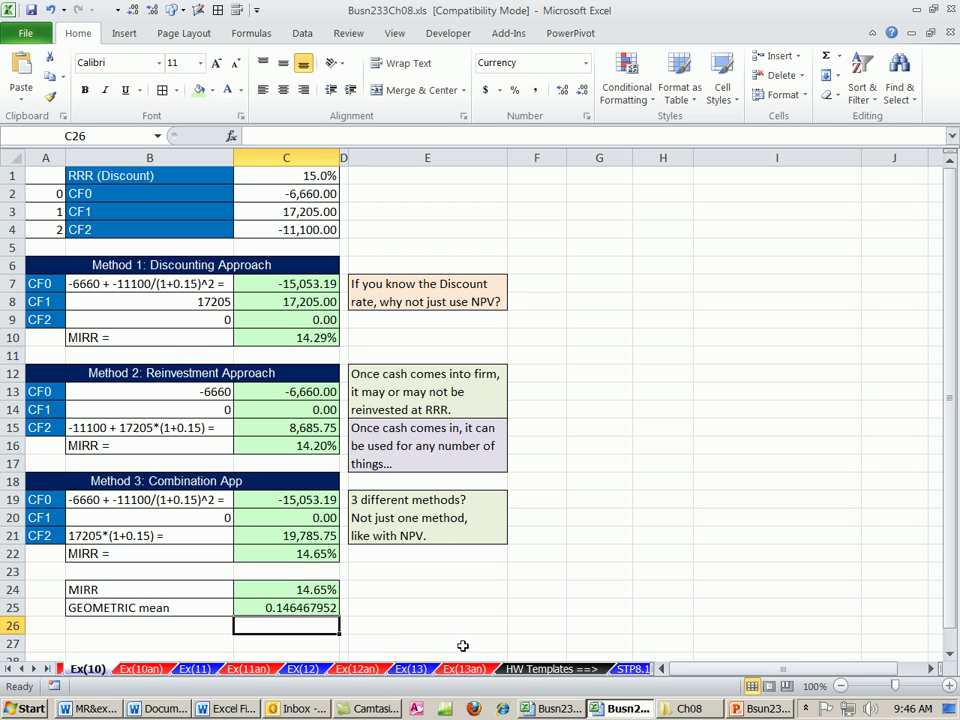
Format C25 as a percentage with an extra decimal place.
{"action": "left_click", "coordinate": [315, 606]}
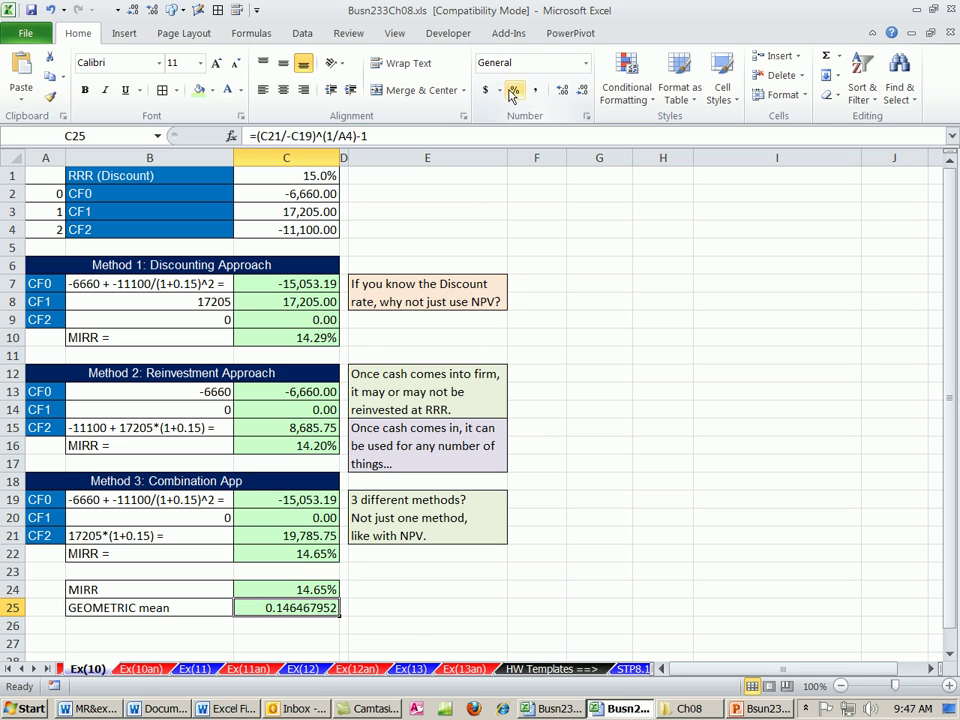
{"action": "key", "text": "ctrl+shift+5"}
{"action": "left_click", "coordinate": [563, 92]}
Add decimals to C24:C25 until both read 14.6467952%.
{"action": "left_click", "coordinate": [563, 92]}
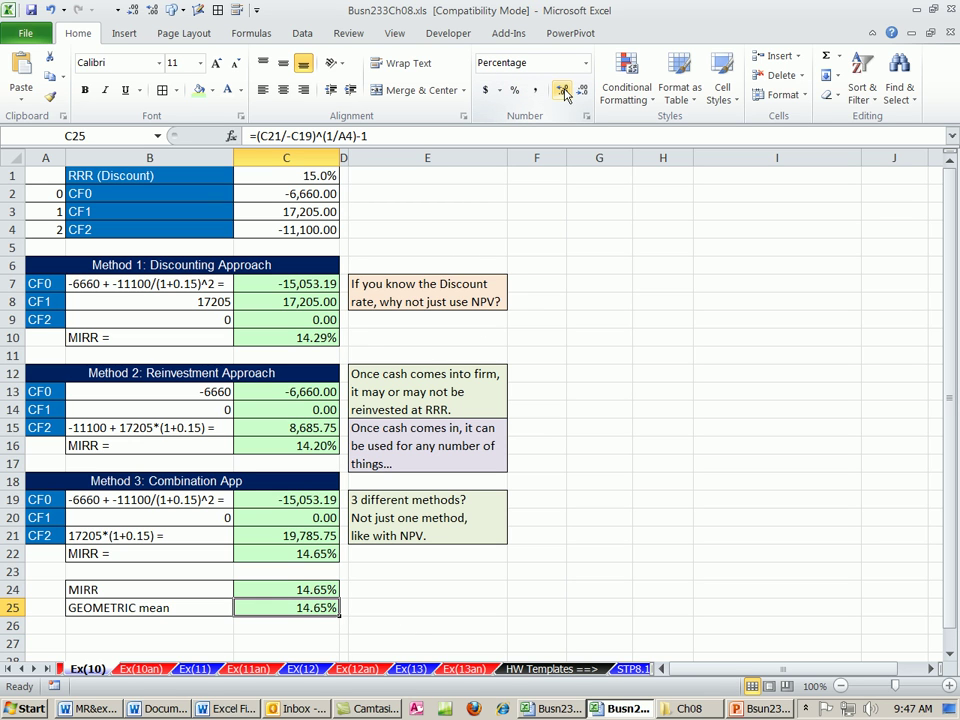
{"action": "left_click", "coordinate": [433, 604]}
{"action": "left_click_drag", "start_coordinate": [306, 585], "coordinate": [310, 607]}
{"action": "left_click", "coordinate": [563, 92]}
{"action": "left_click", "coordinate": [563, 92]}
{"action": "left_click", "coordinate": [563, 92]}
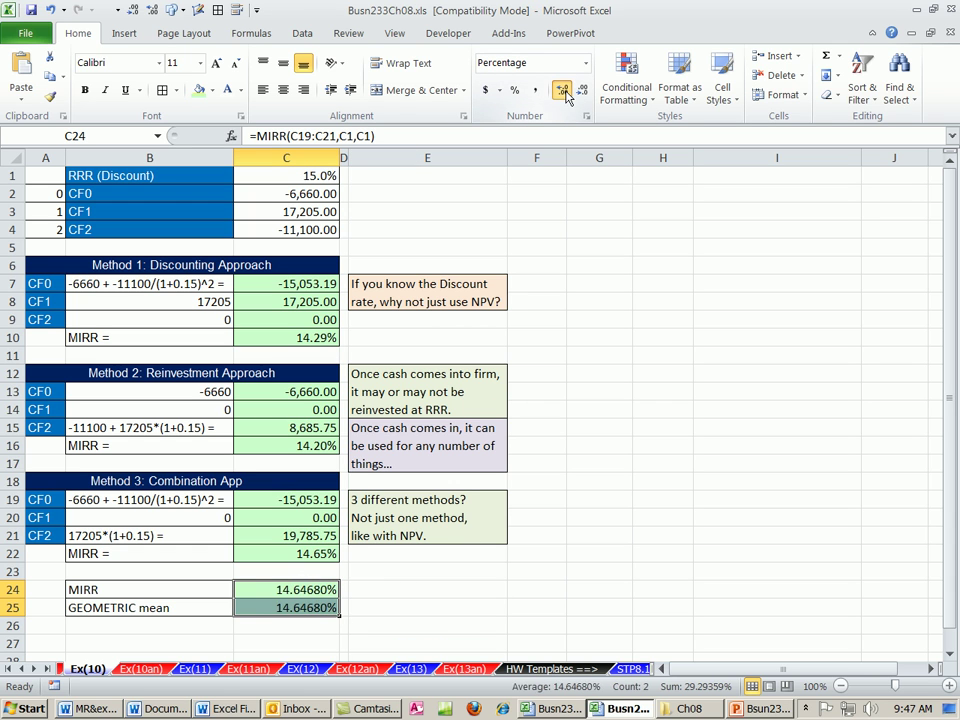
{"action": "left_click", "coordinate": [563, 92]}
{"action": "left_click", "coordinate": [563, 92]}
{"action": "left_click", "coordinate": [419, 620]}
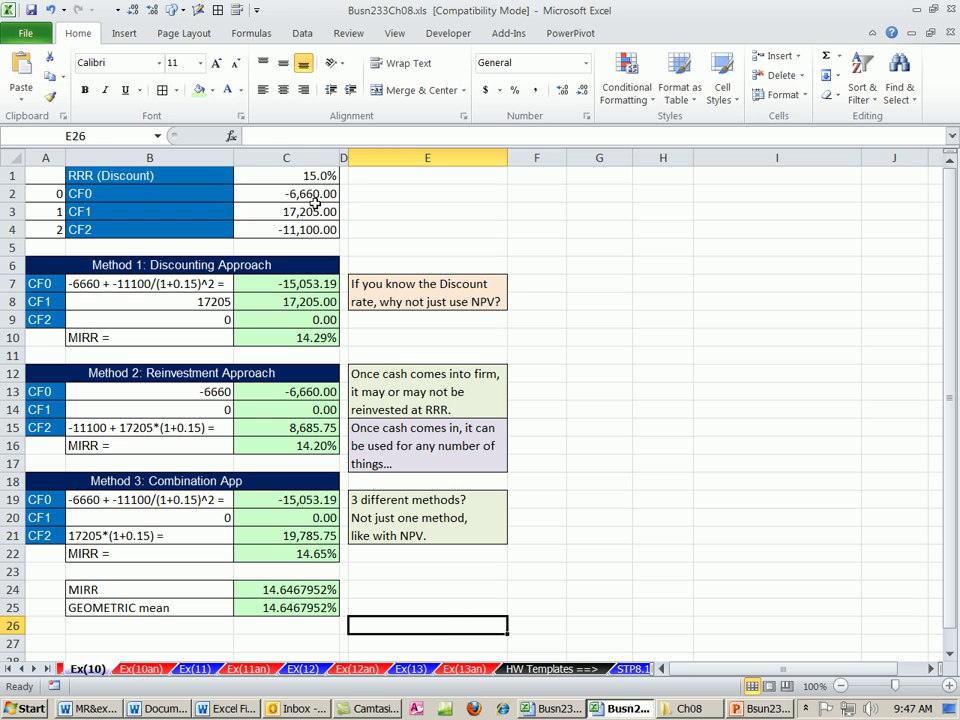
{"action": "left_click_drag", "start_coordinate": [318, 193], "coordinate": [320, 230]}
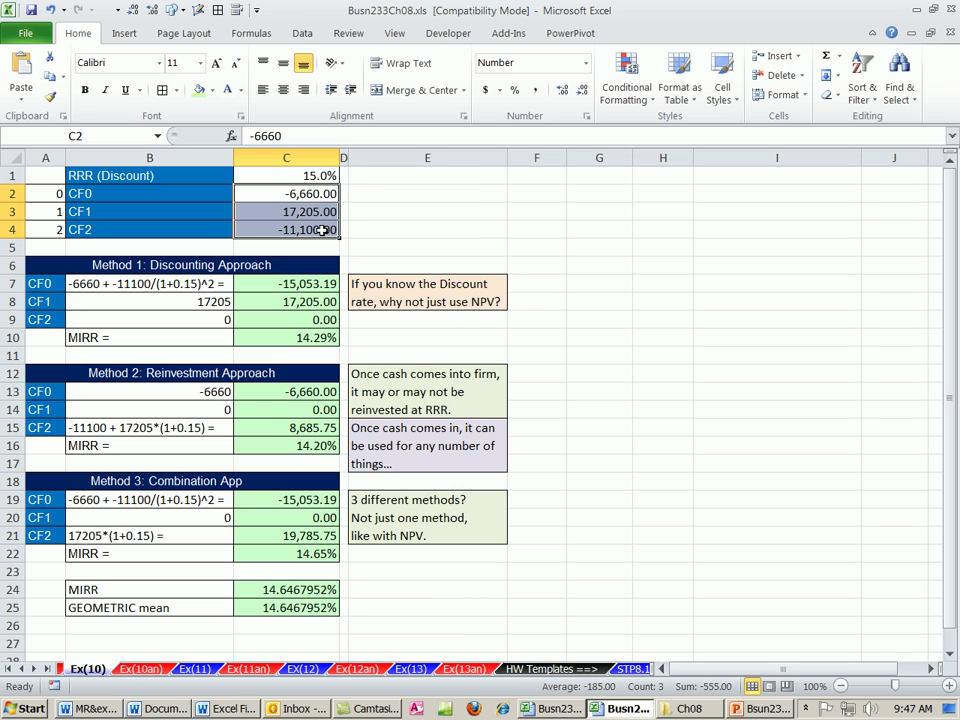
{"action": "left_click", "coordinate": [295, 643]}
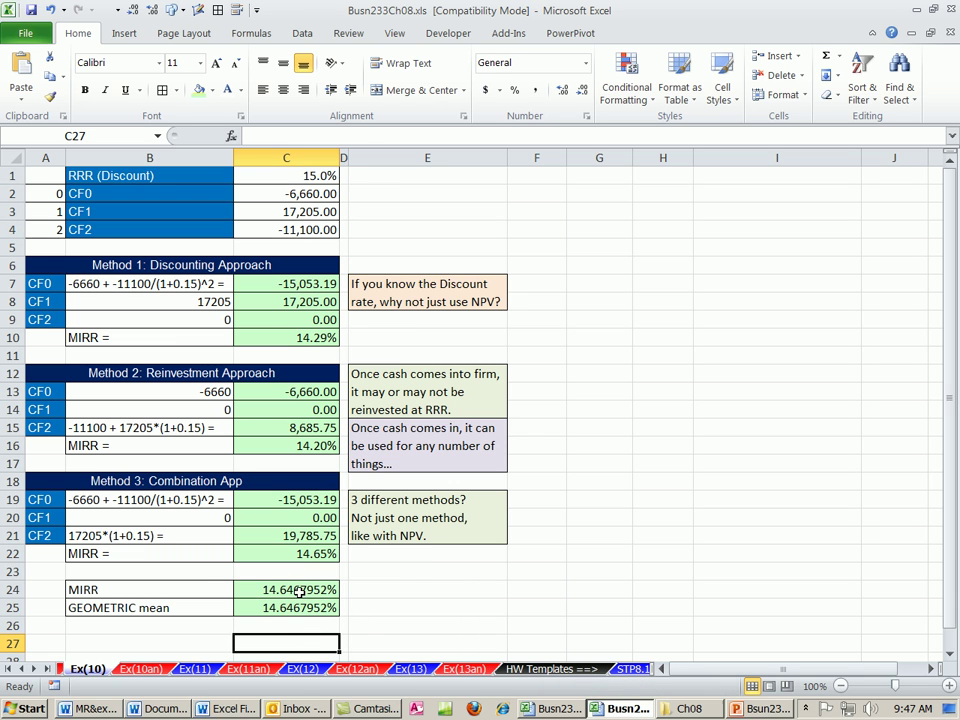
{"action": "left_click", "coordinate": [311, 590]}
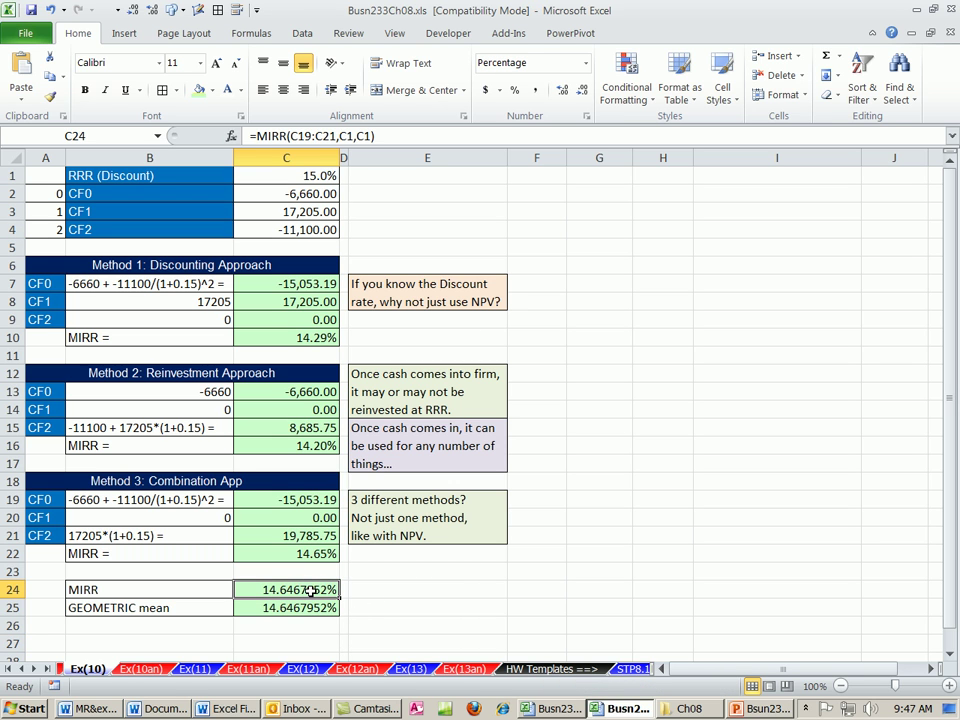